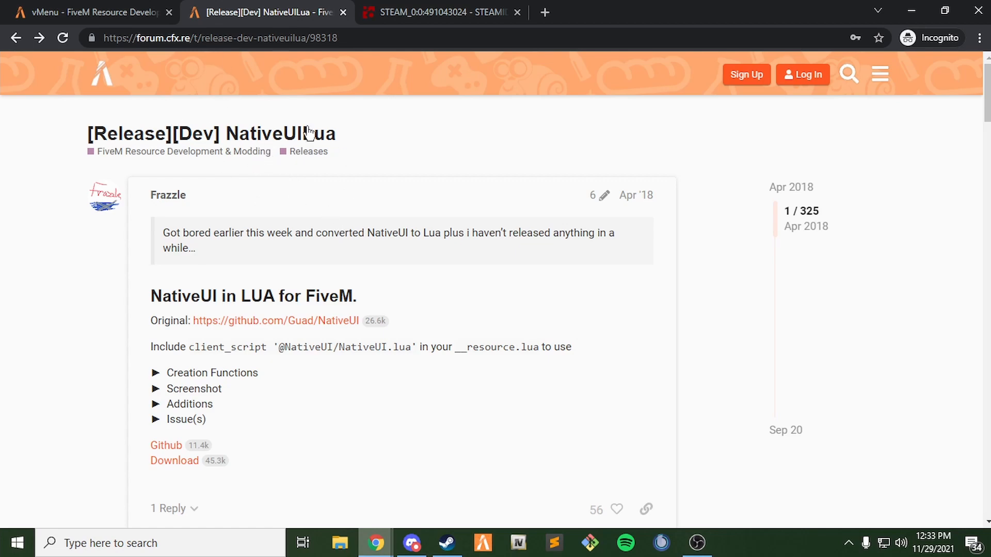
Scroll the NativeUI.lua release post and follow its Download link to the NativeUILua releases.
scroll(295, 296, "down", 4)
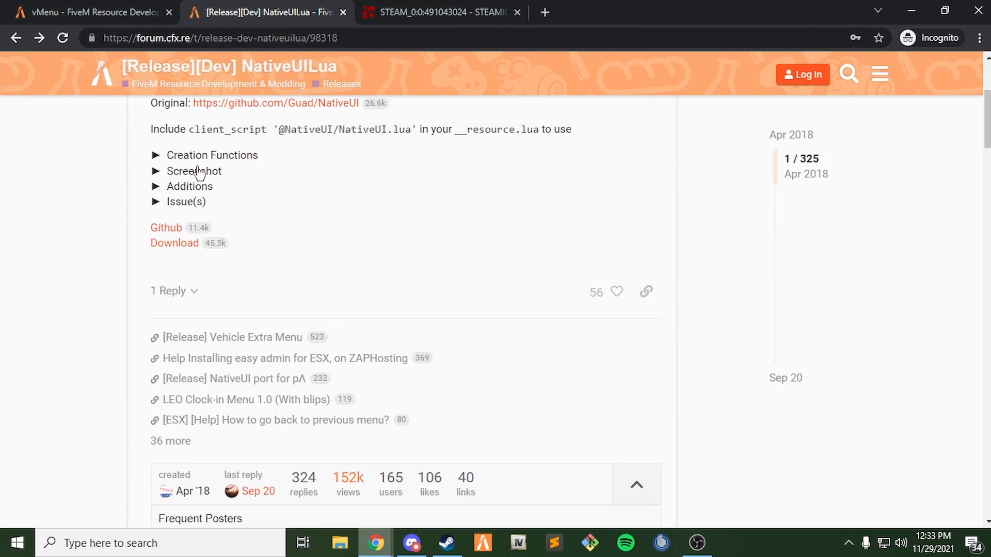
left_click(178, 245)
Download the NativeUILua 2.1.0 Source code (zip) and open it from the download bar.
scroll(416, 255, "down", 9)
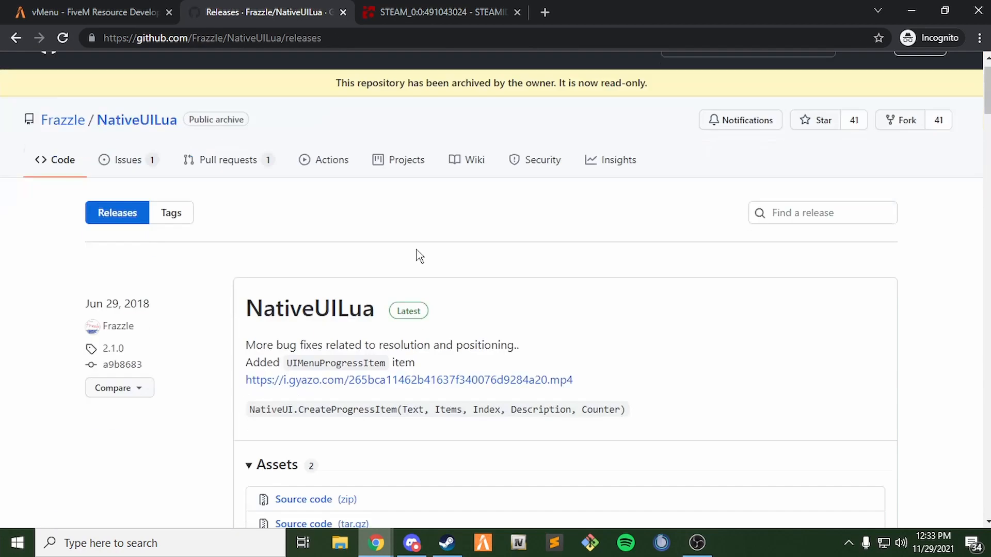
scroll(389, 281, "up", 4)
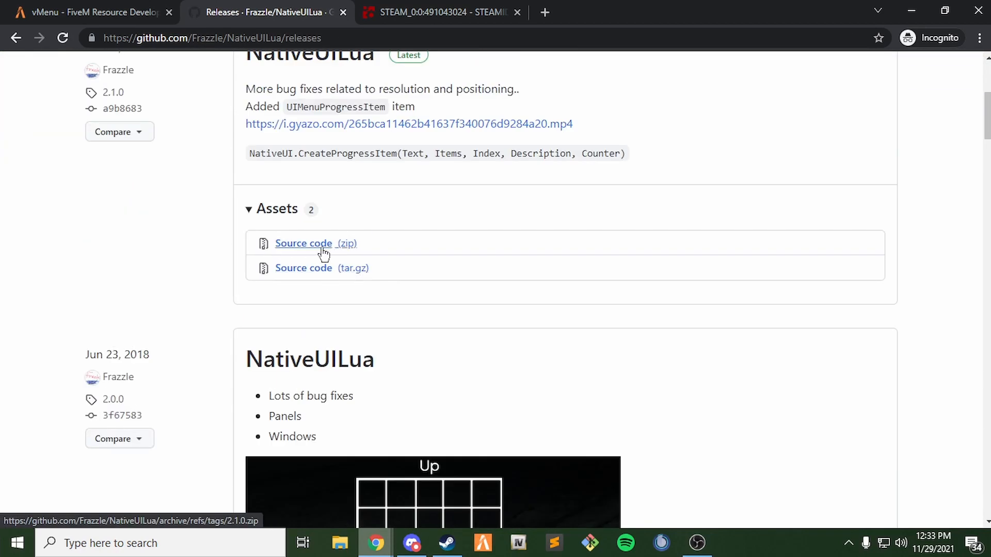
left_click(305, 250)
scroll(469, 319, "up", 6)
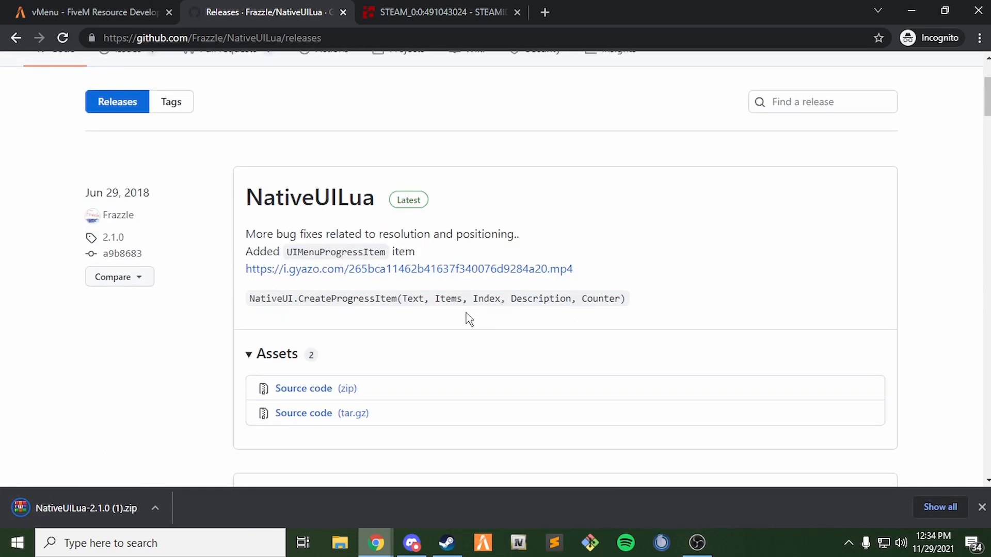
left_click(77, 507)
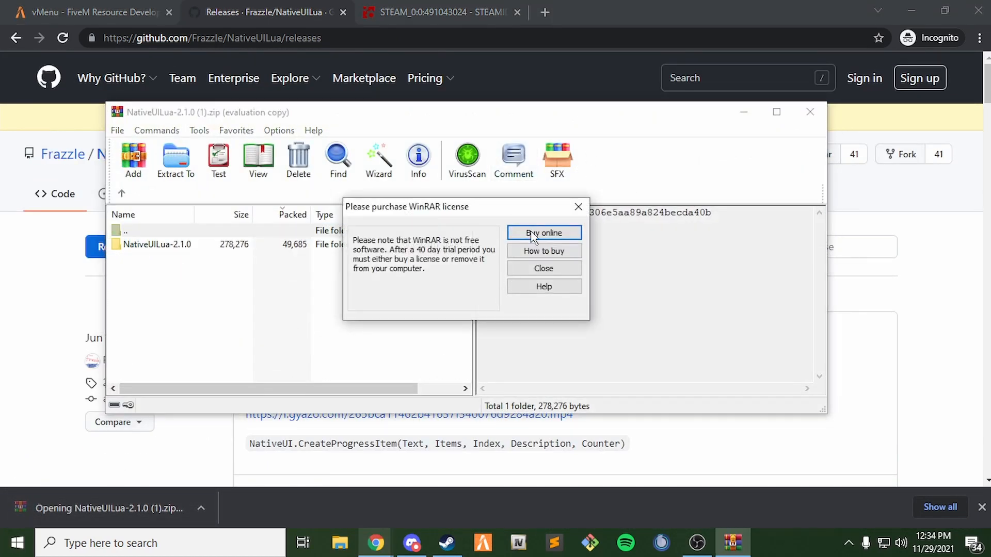
Dismiss the WinRAR licence notice, minimize Chrome and move the archive window right.
left_click(579, 207)
left_click(913, 13)
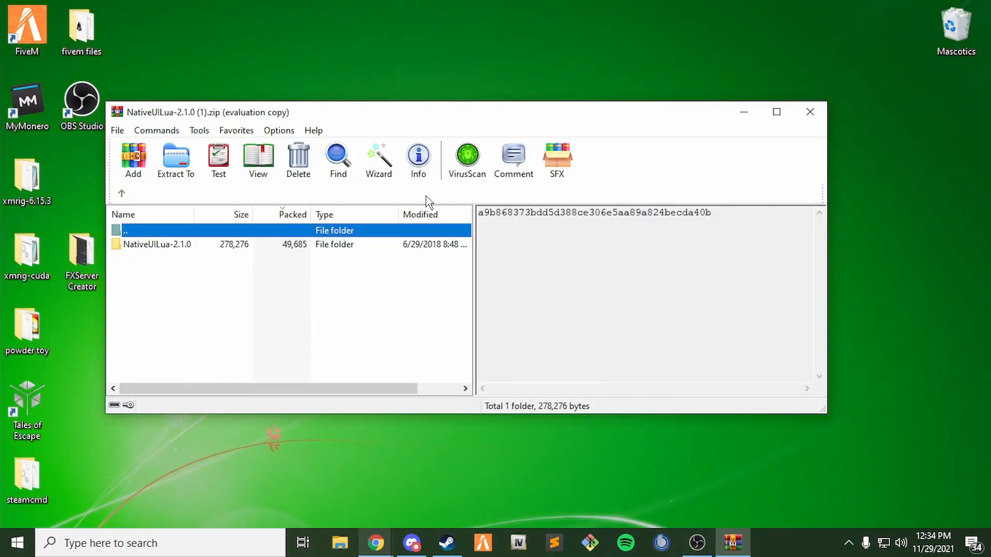
left_click_drag(355, 122, 812, 139)
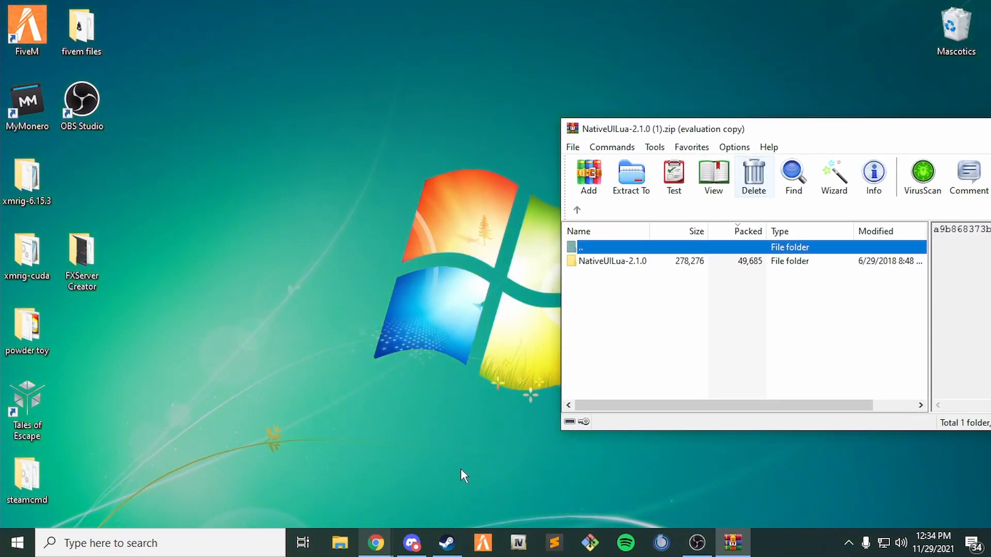
Browse to C:\localhost\cfx-server-data-master, open server.cfg in Notepad, then minimize it.
left_click(331, 549)
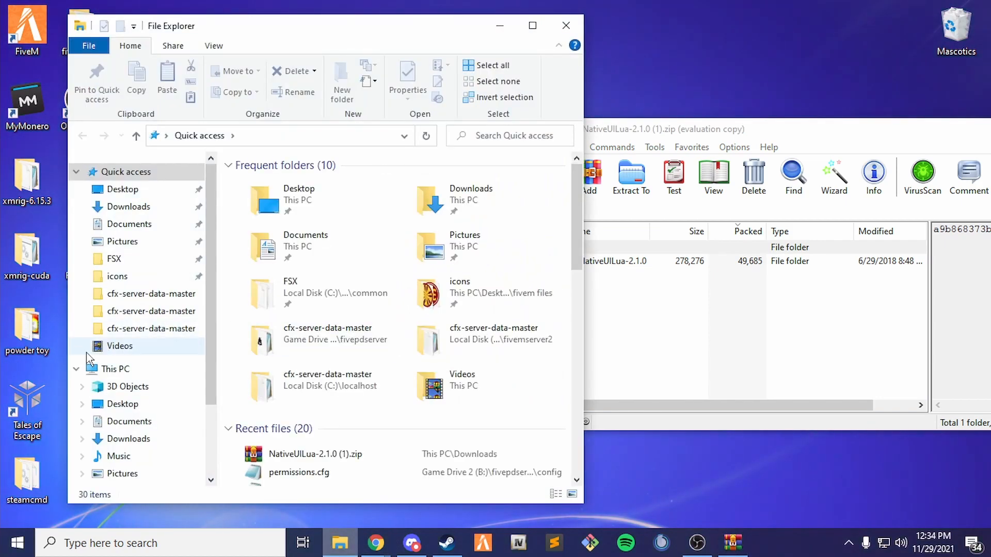
left_click(114, 368)
scroll(317, 412, "down", 2)
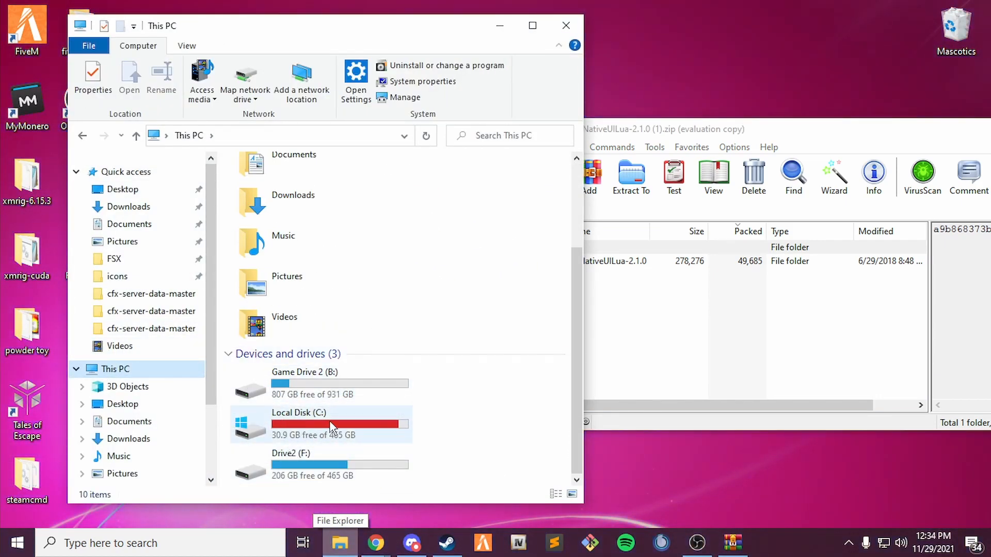
double_click(294, 415)
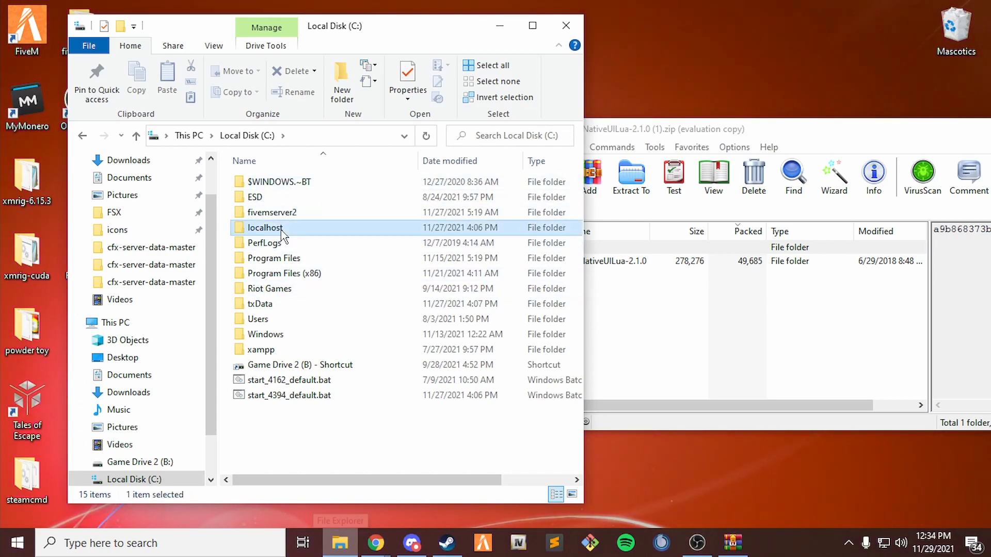
double_click(277, 228)
double_click(288, 182)
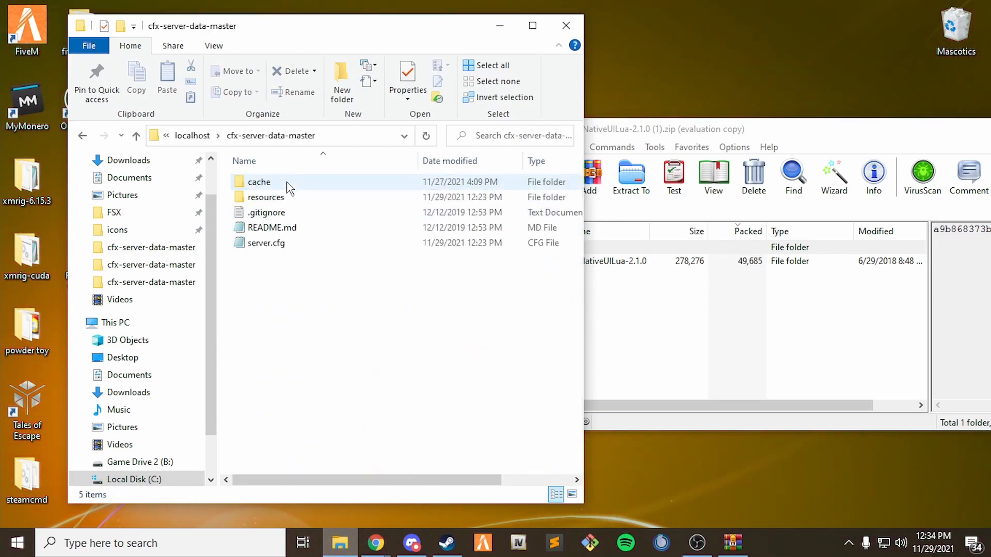
double_click(264, 244)
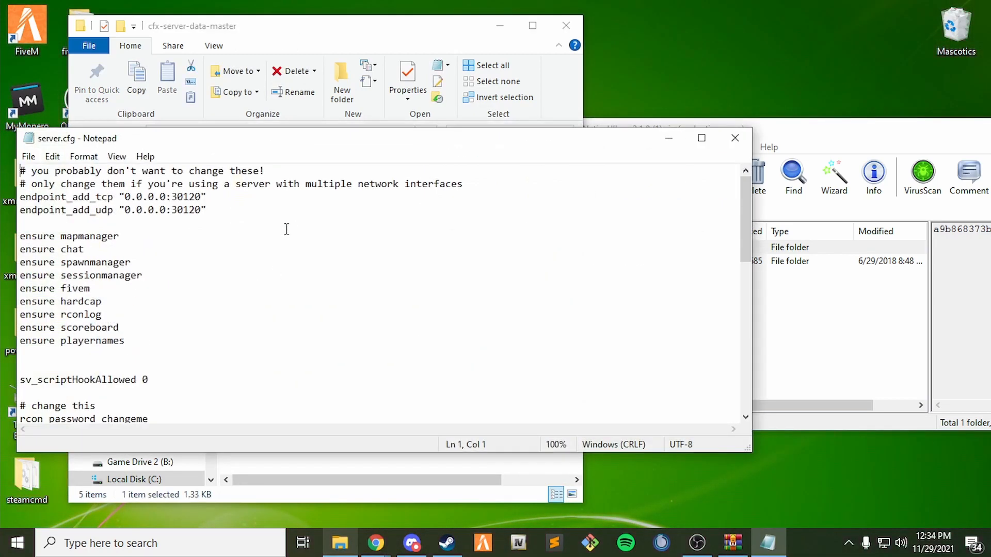
left_click(669, 138)
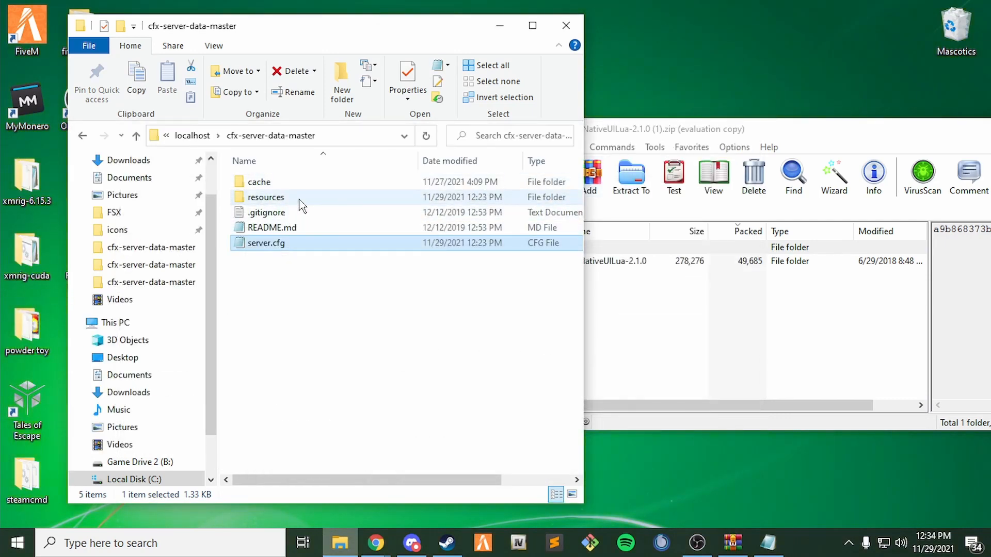
Drag the NativeUI folder from NativeUILua-2.1.0 into resources, keeping the name NativeUI.
double_click(272, 200)
left_click(651, 341)
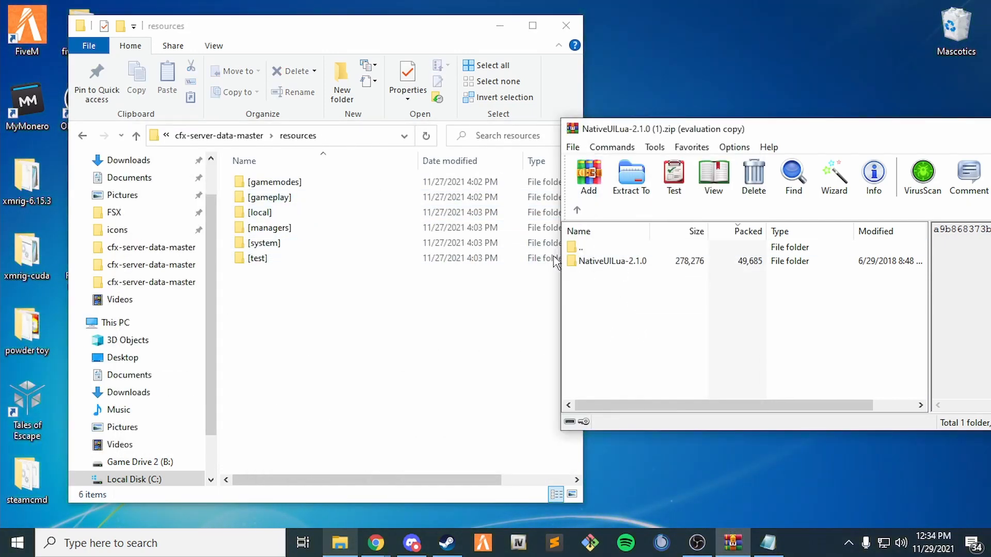
double_click(610, 262)
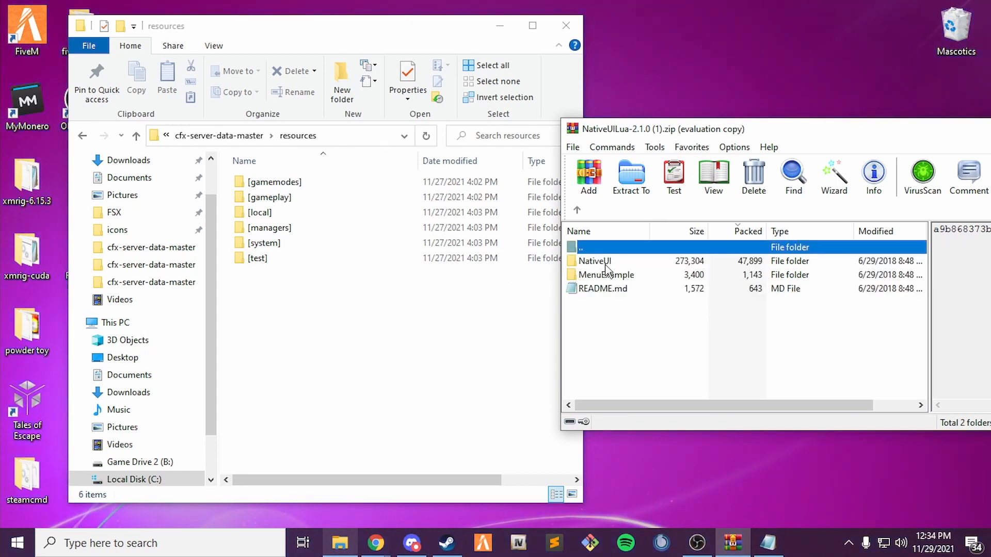
double_click(599, 261)
left_click(577, 209)
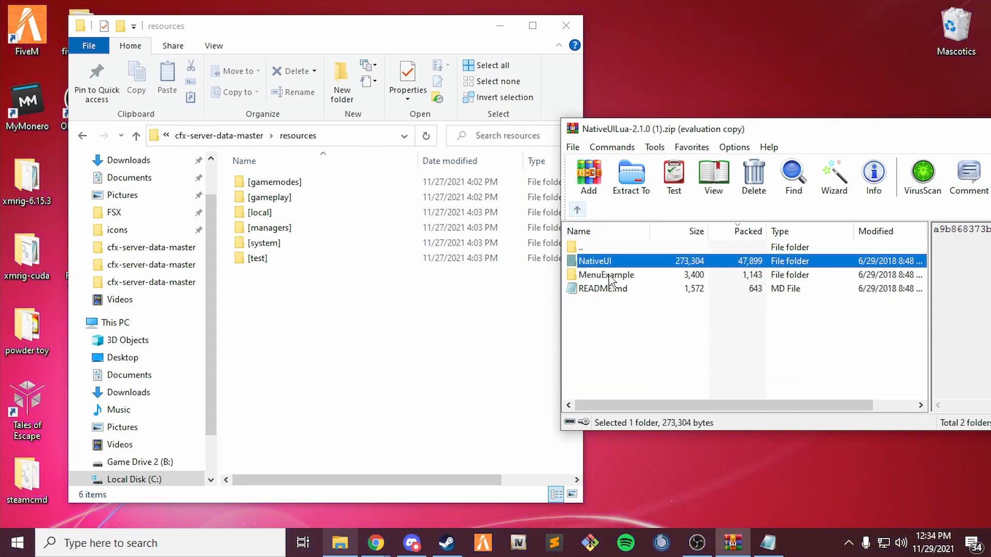
left_click_drag(433, 318, 504, 305)
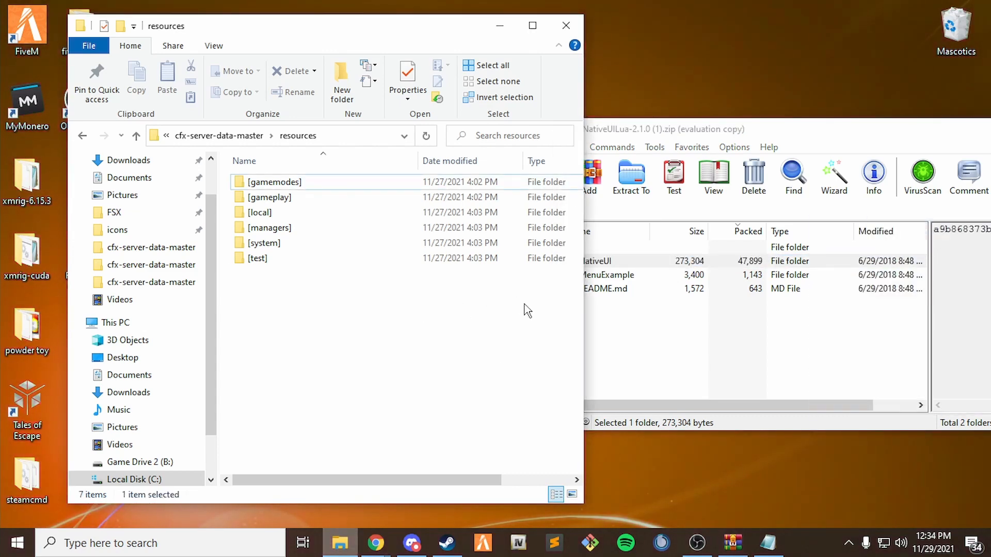
left_click(277, 277)
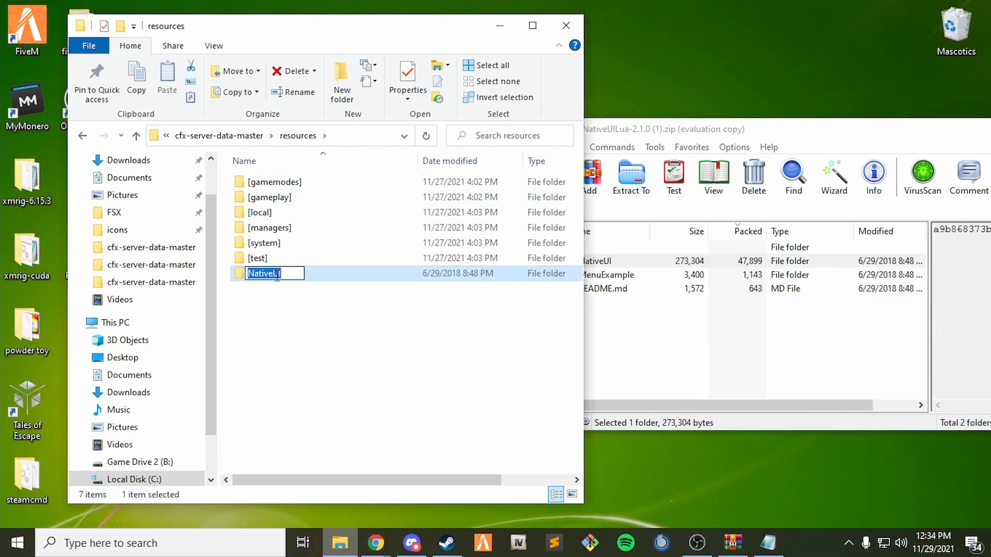
left_click(321, 344)
left_click(767, 547)
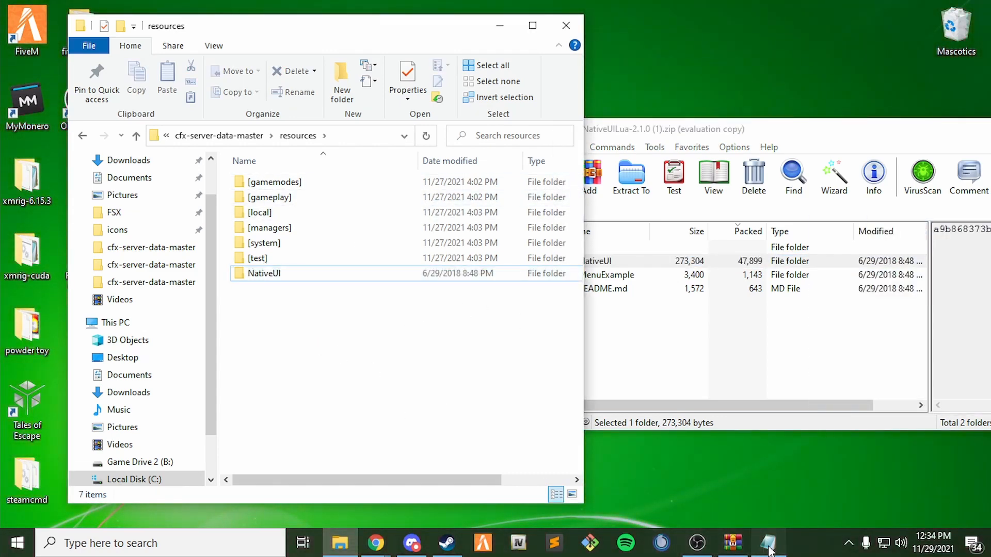
Add an 'ensure NativeUI' line after ensure playernames and save server.cfg.
scroll(118, 341, "down", 1)
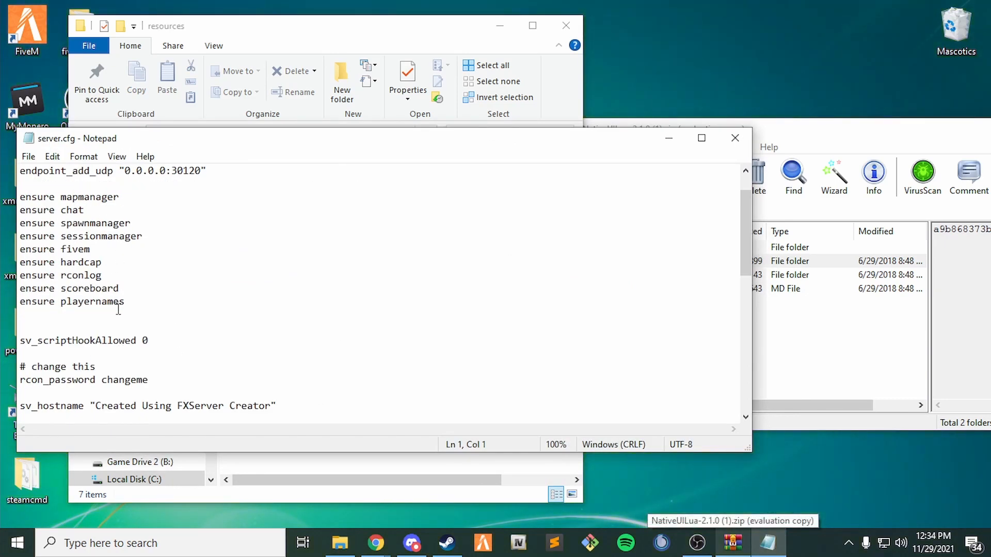
left_click_drag(120, 306, 99, 317)
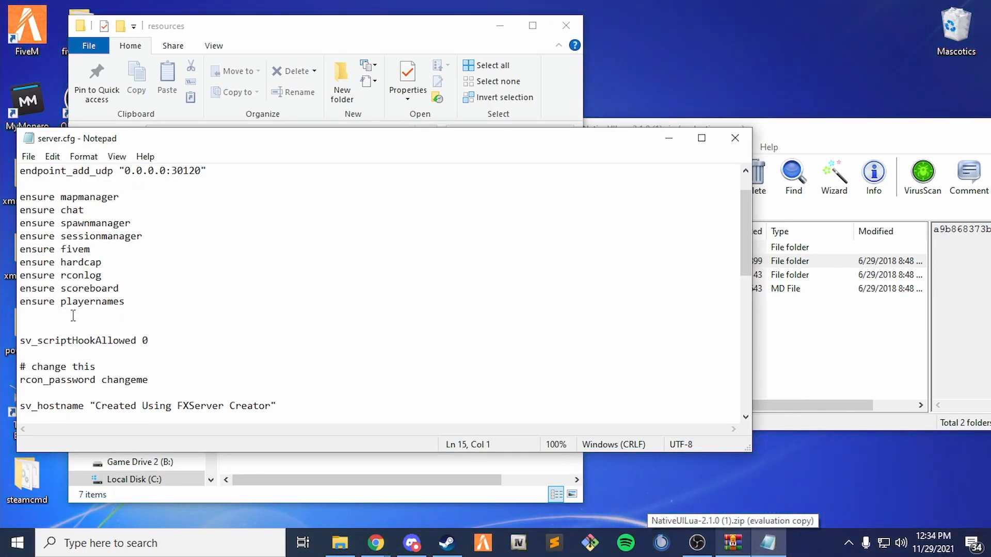
type("ensure ")
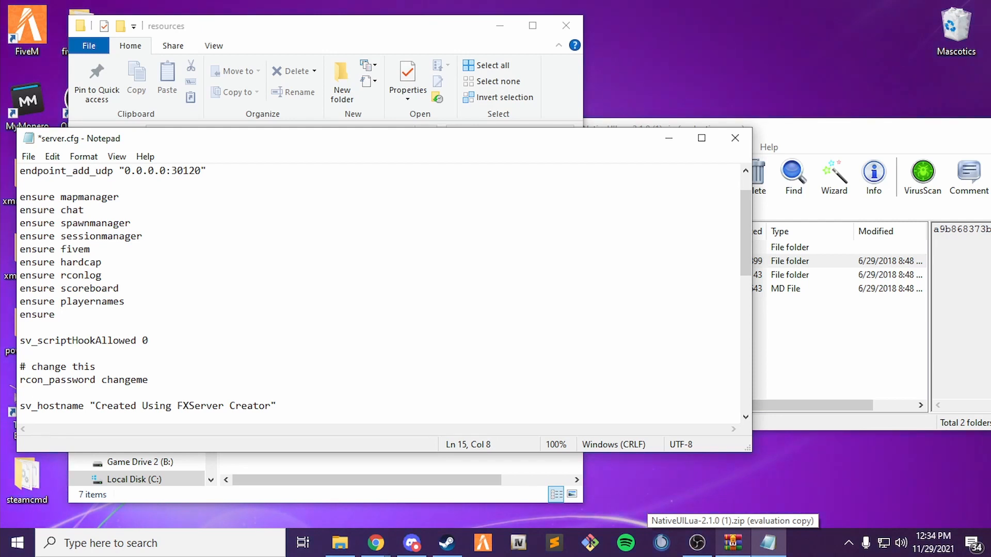
type("NativeUI")
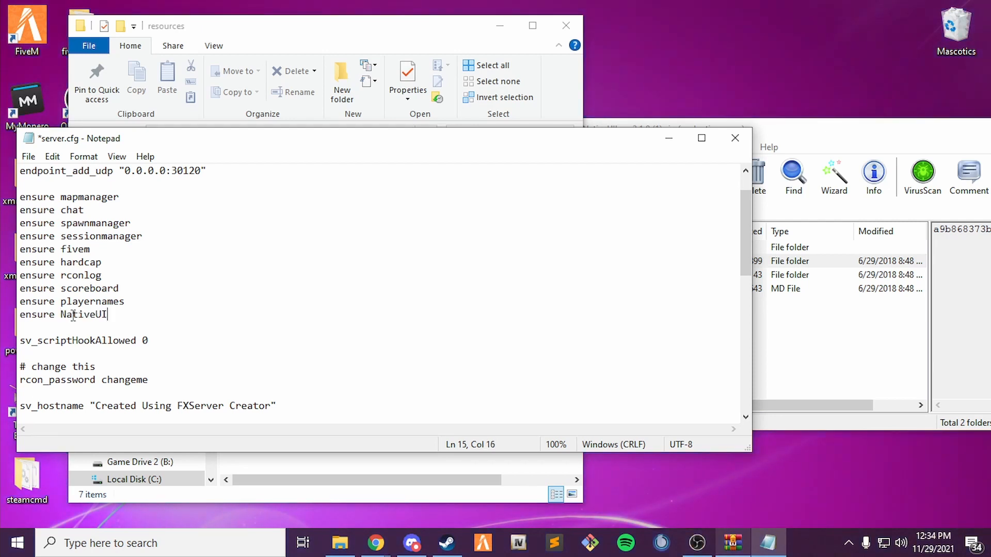
left_click(28, 157)
left_click(50, 222)
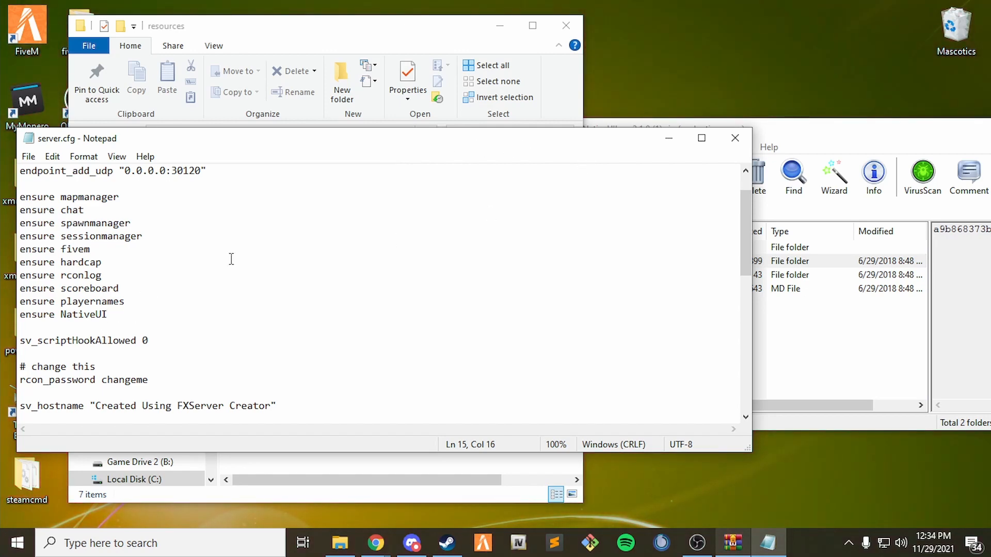
Minimize Notepad and close the NativeUILua archive in WinRAR.
left_click(669, 140)
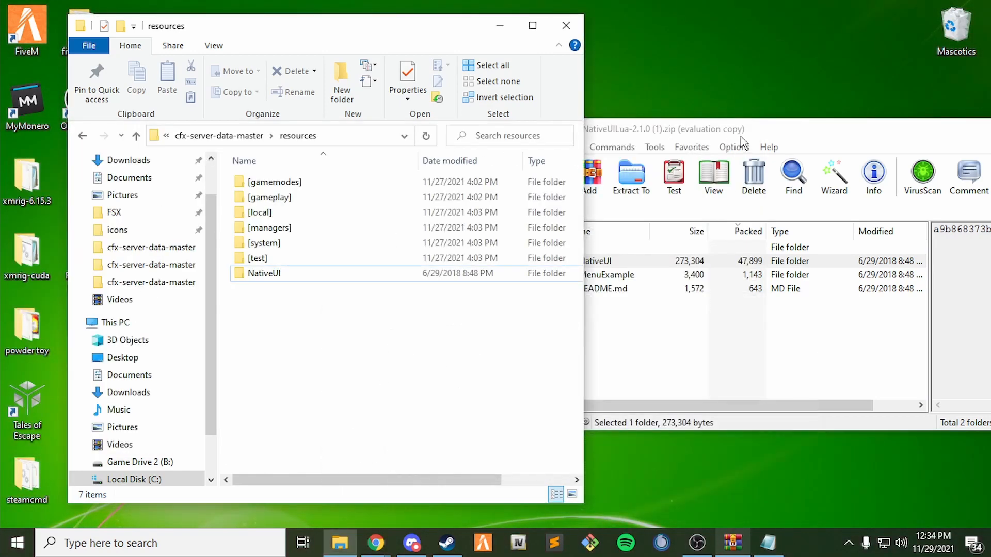
left_click_drag(742, 136, 473, 138)
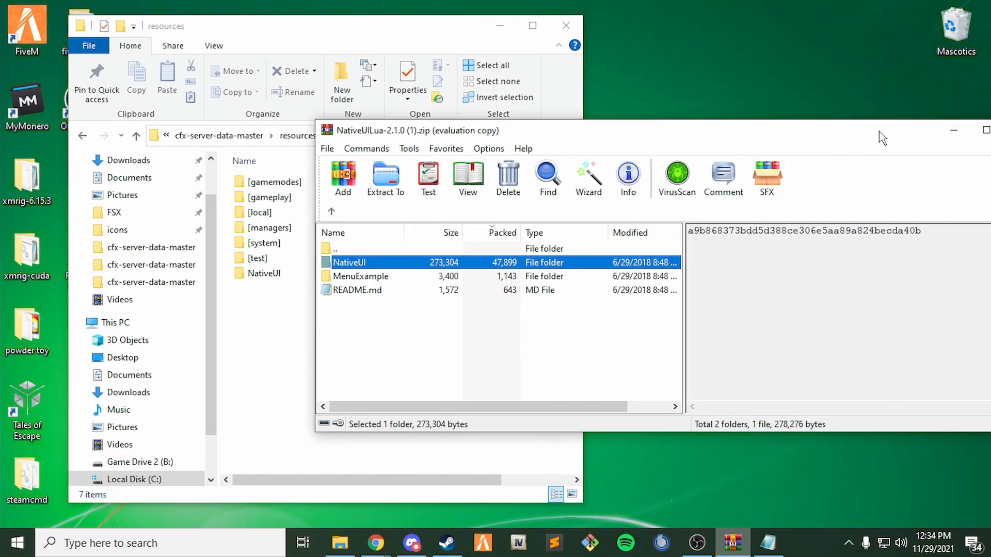
left_click_drag(882, 139, 703, 134)
left_click(820, 129)
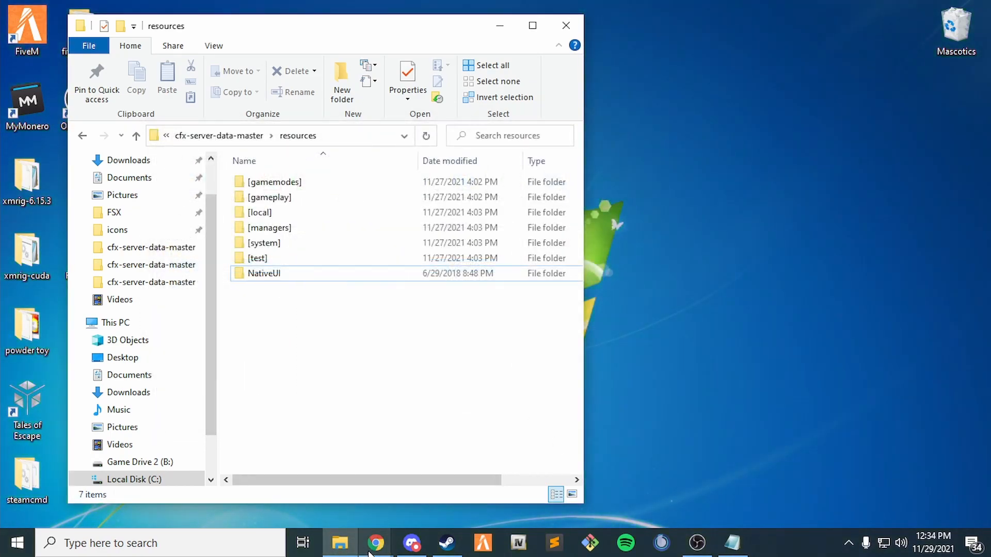
Return to the vMenu forum topic and follow its 'click me!' download link.
mouse_move(370, 549)
left_click(299, 495)
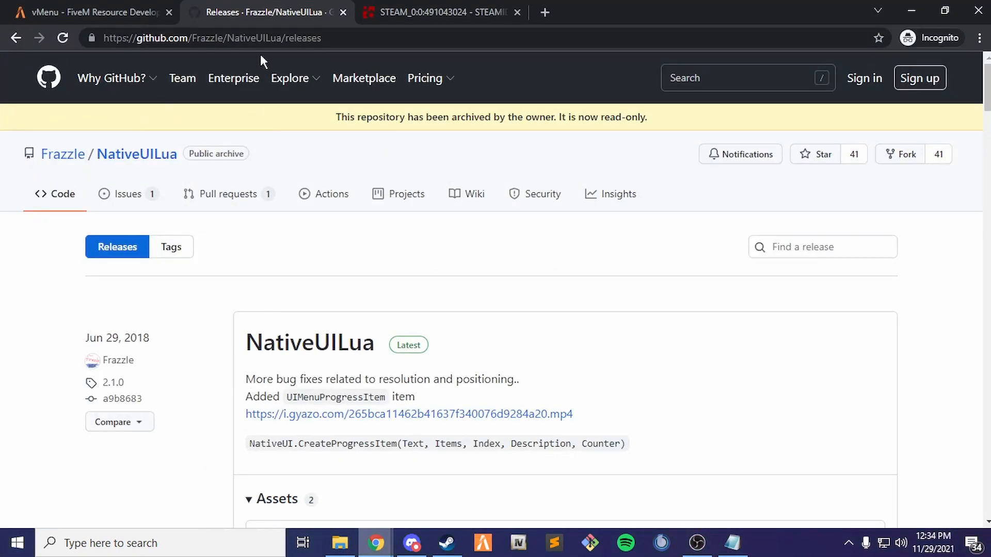
left_click(68, 6)
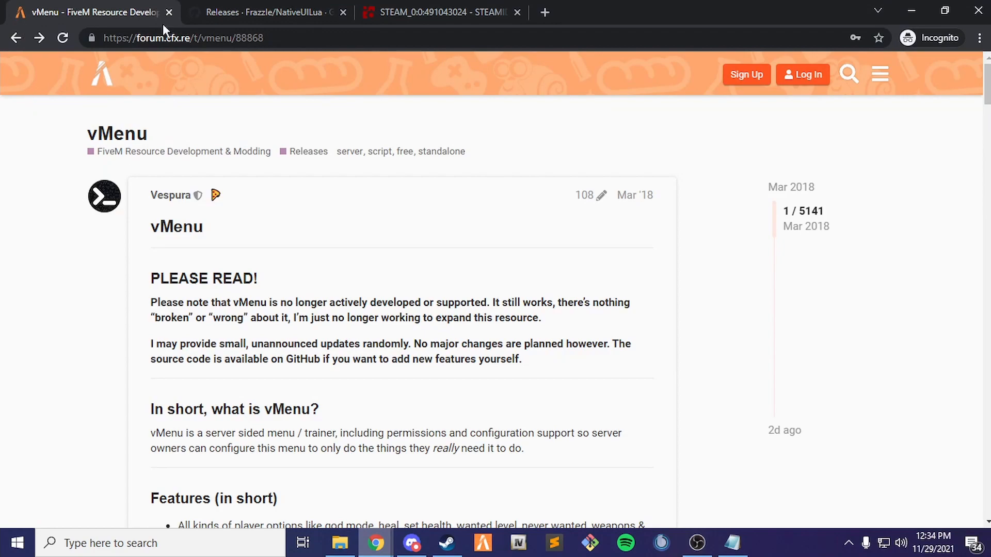
scroll(222, 284, "down", 2)
scroll(266, 334, "down", 4)
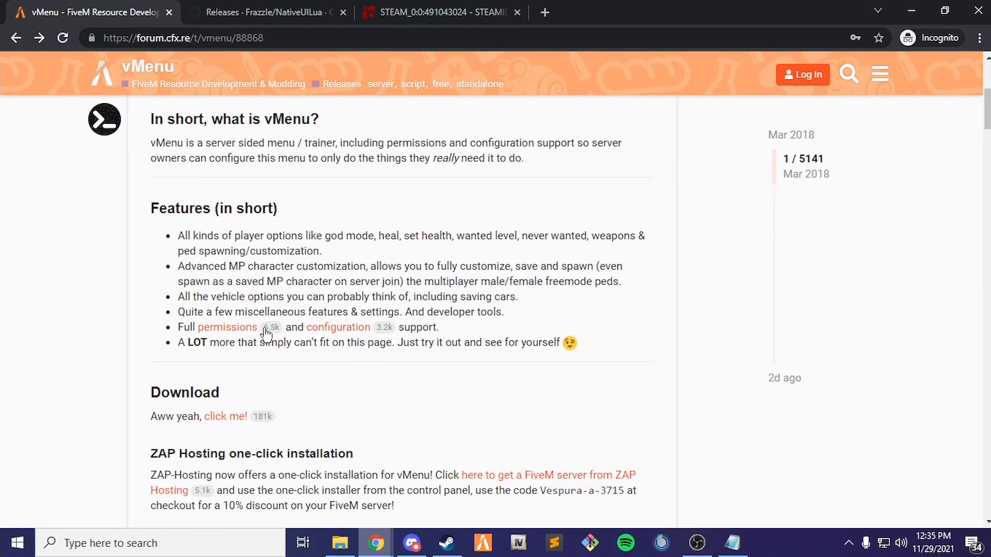
scroll(232, 331, "down", 7)
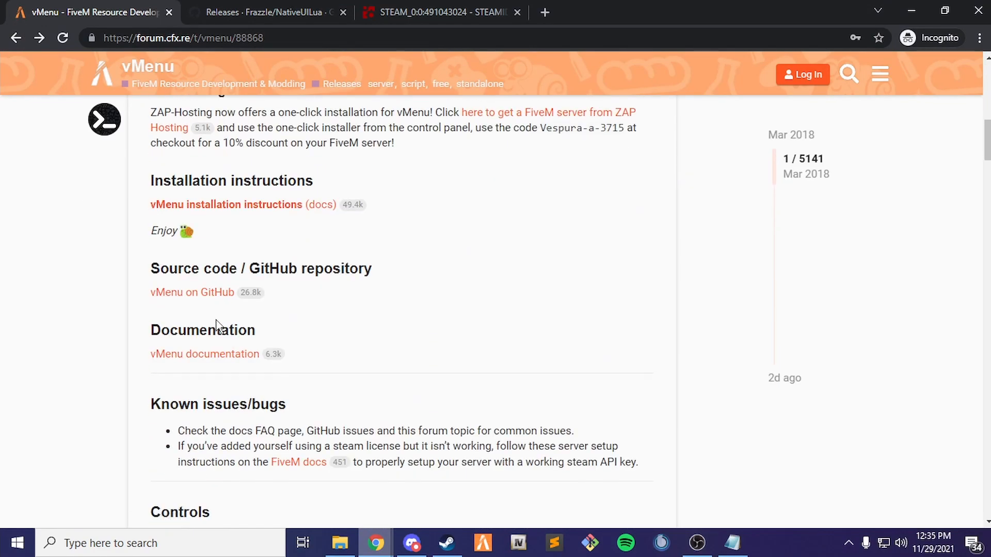
scroll(217, 325, "down", 7)
scroll(240, 357, "up", 3)
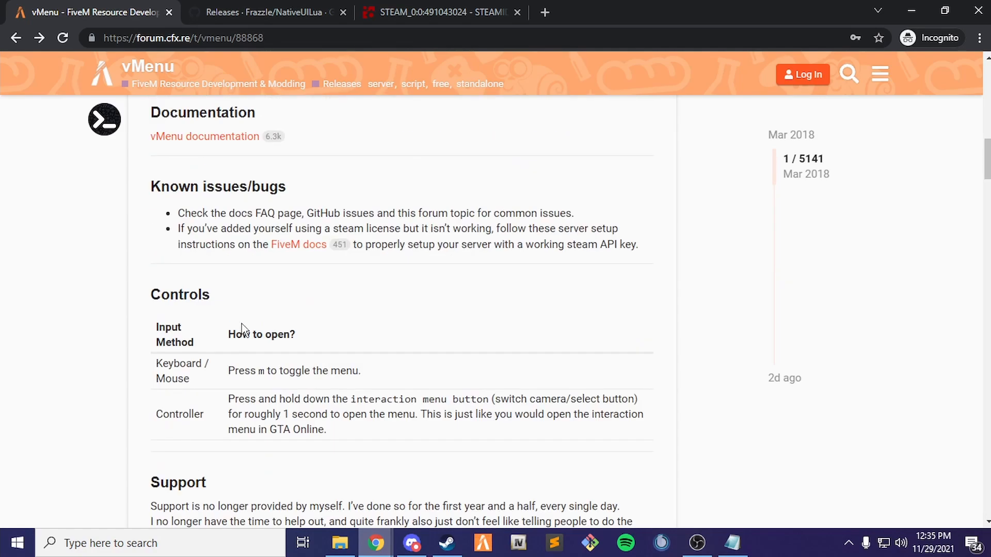
scroll(242, 329, "up", 8)
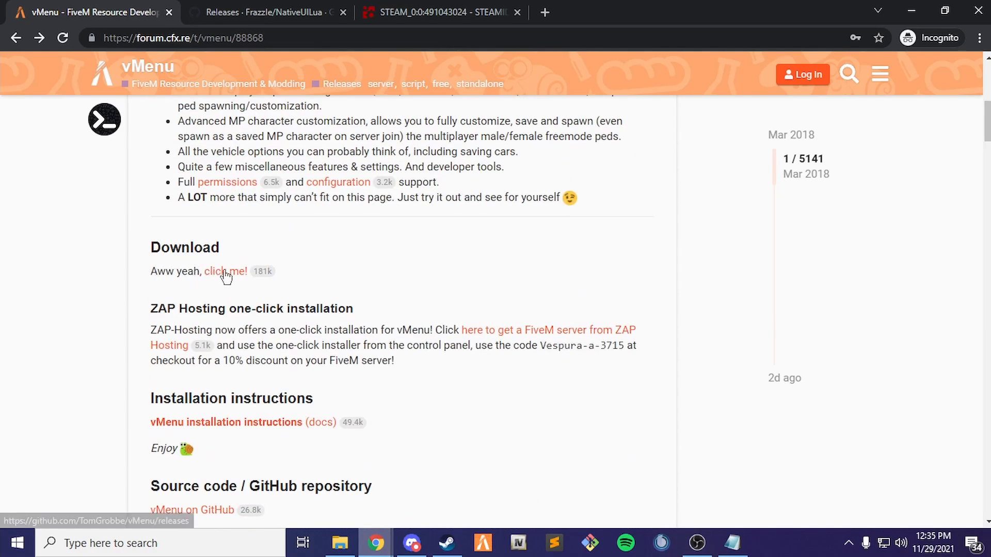
left_click(219, 272)
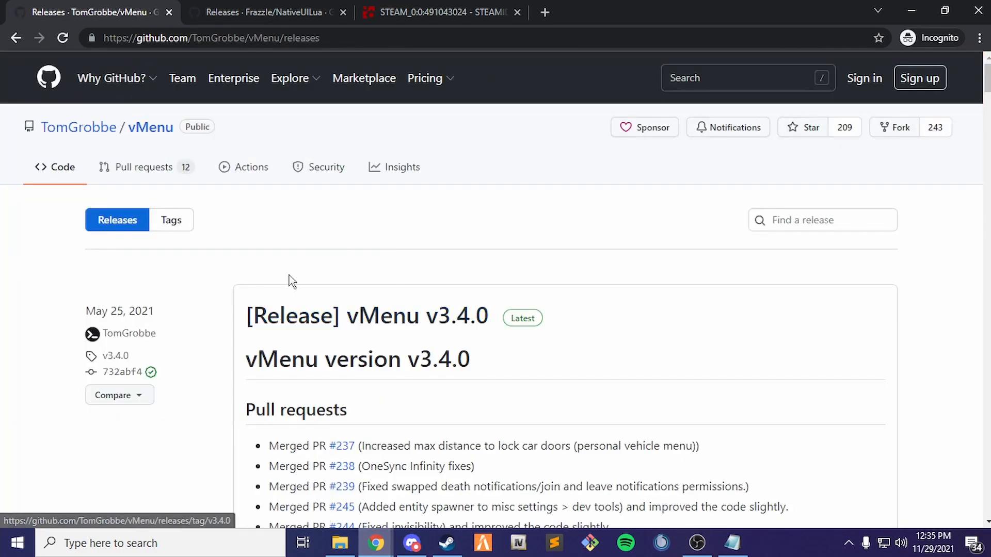
Scroll to the v3.4.0 Assets and download vMenu-v3.4.0.zip (568 KB).
scroll(361, 310, "down", 9)
scroll(453, 314, "down", 10)
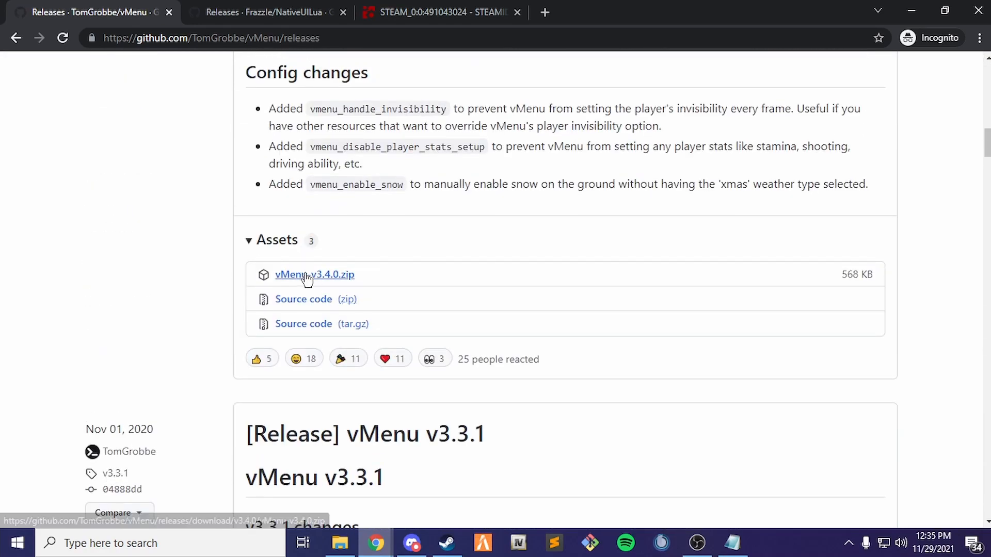
left_click(310, 276)
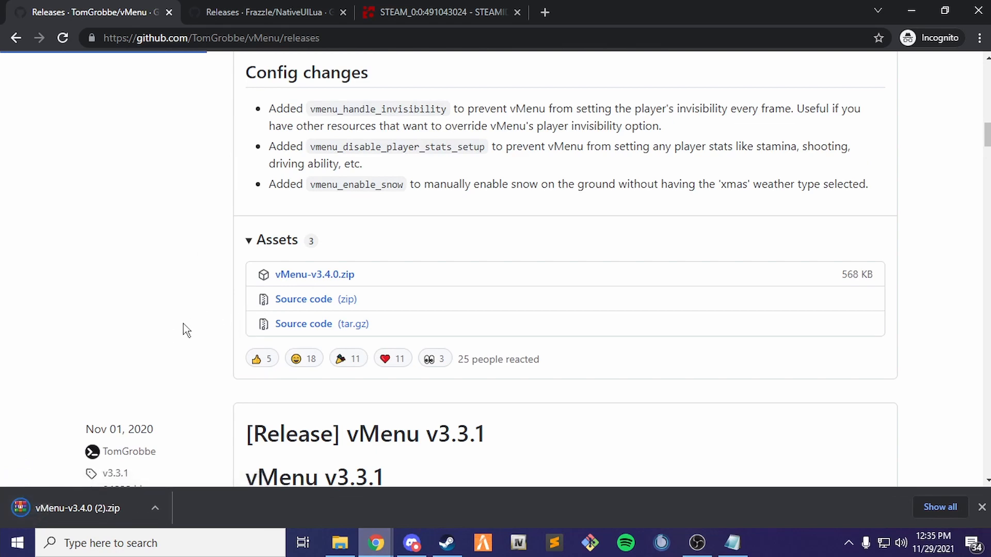
Open vMenu-v3.4.0.zip in WinRAR, dismiss the licence reminder and minimize the browser.
left_click(67, 507)
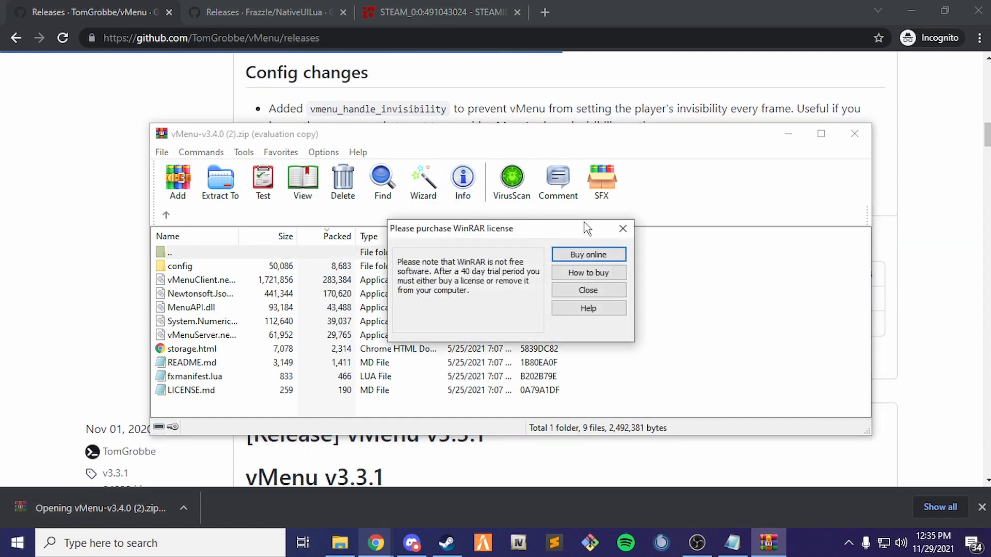
left_click(623, 229)
left_click(911, 11)
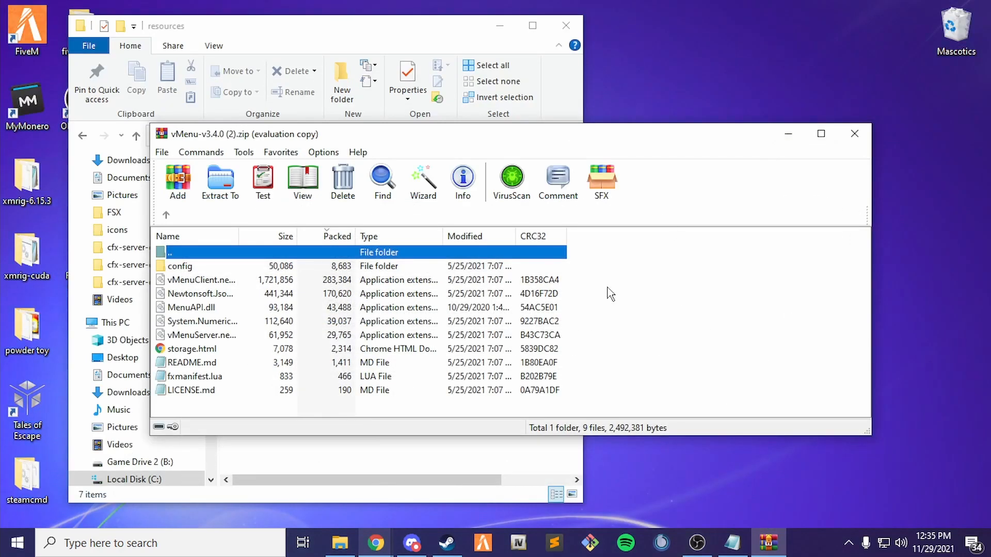
left_click(316, 22)
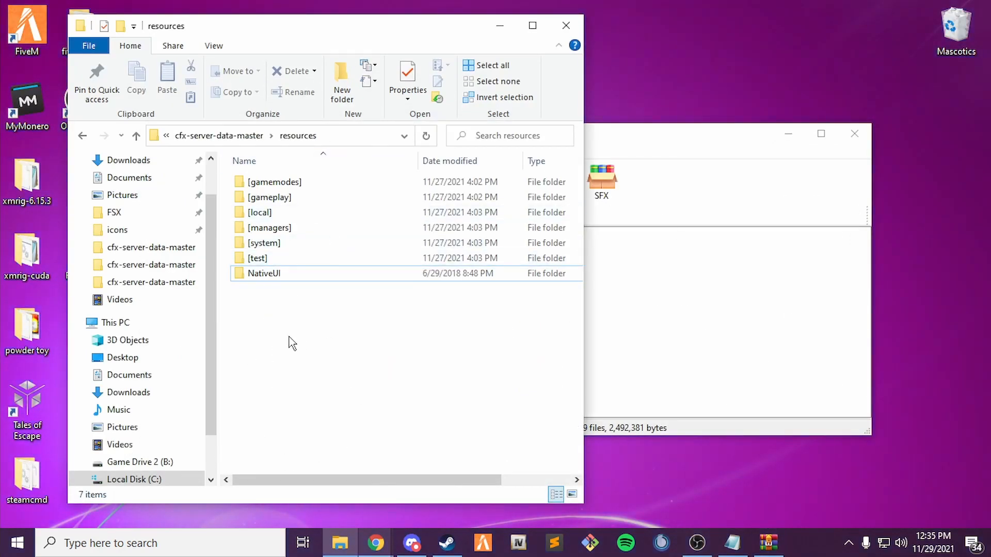
Create a new folder named 'vMenu' in the resources folder.
right_click(279, 312)
mouse_move(369, 274)
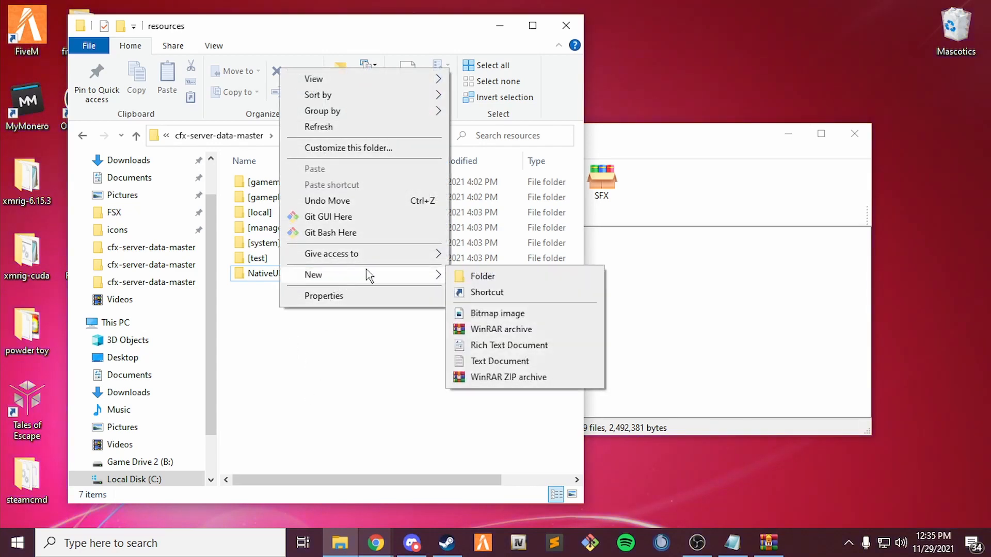
left_click(481, 277)
key("BackSpace")
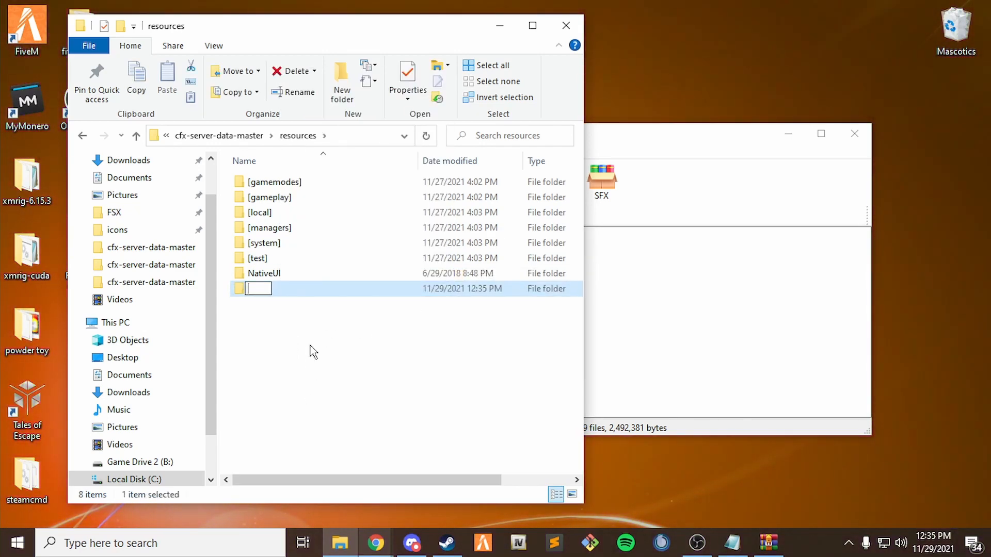
type("vMe")
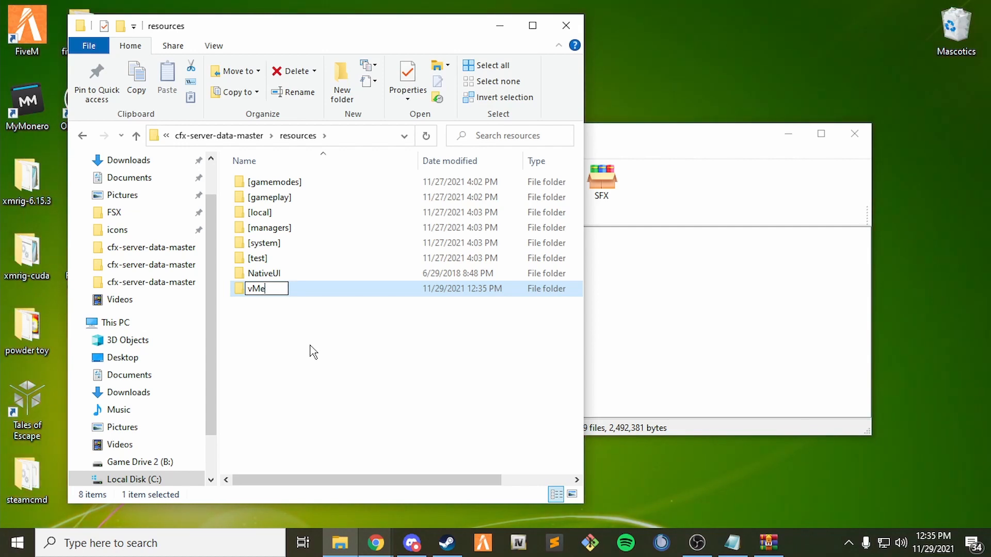
type("nu")
left_click(312, 351)
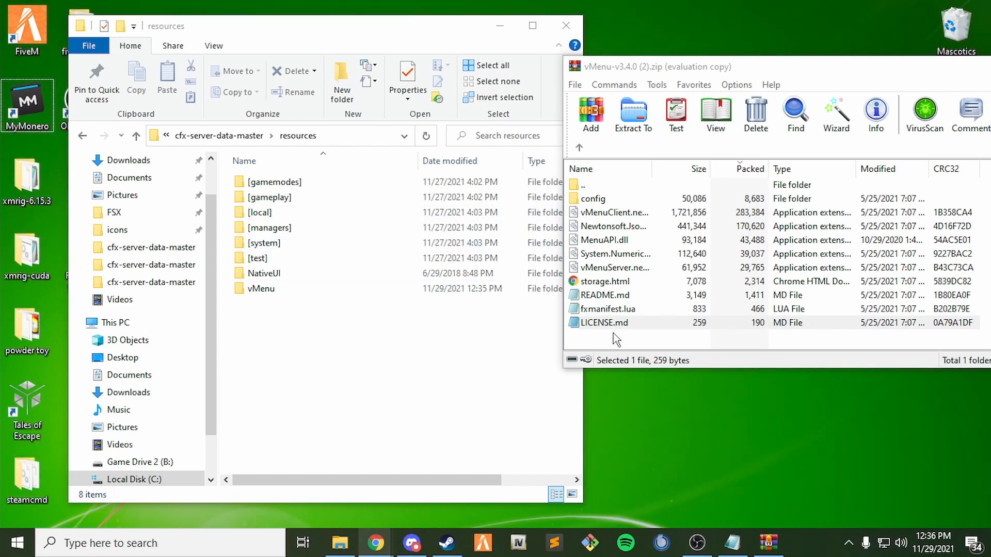
Extract all archive files into vMenu, check them, then go back to cfx-server-data-master.
left_click_drag(616, 339, 270, 294)
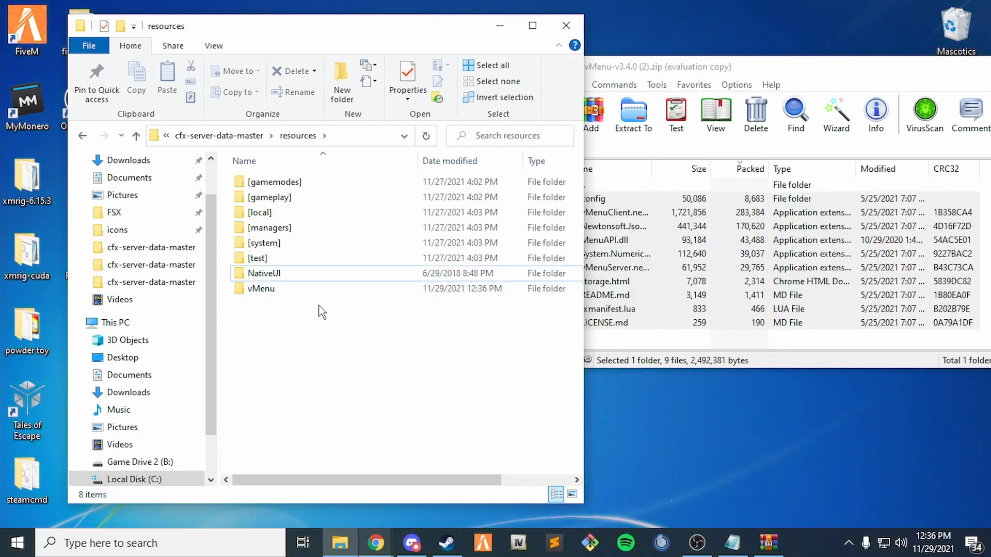
double_click(280, 288)
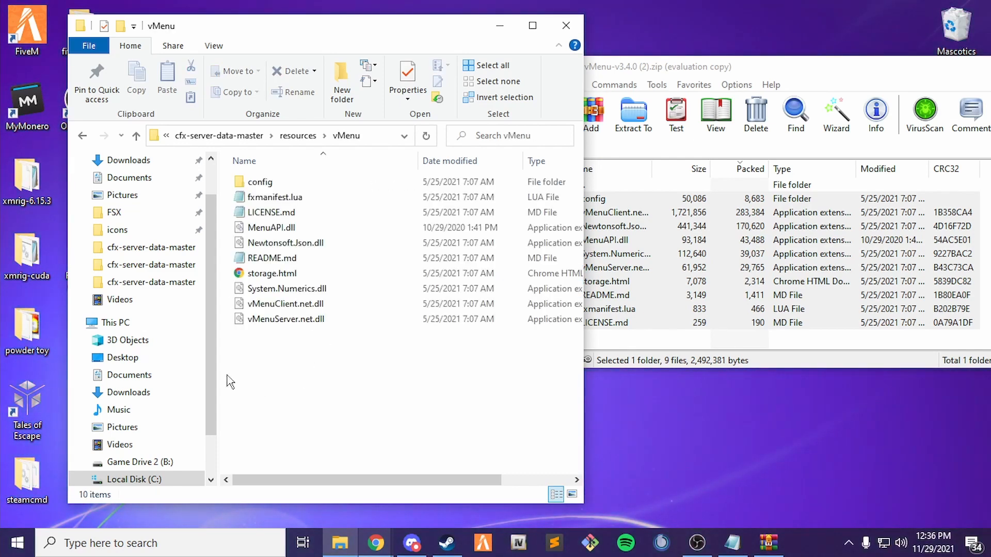
left_click(81, 137)
left_click(81, 137)
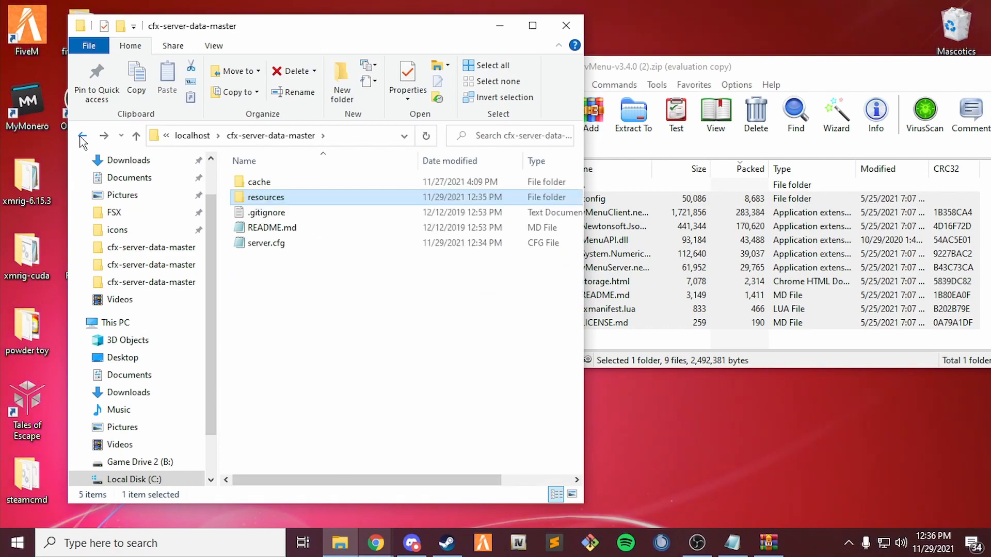
Insert blank lines after ensure NativeUI and above the ensure lines in server.cfg.
left_click(731, 547)
left_click_drag(202, 141, 256, 139)
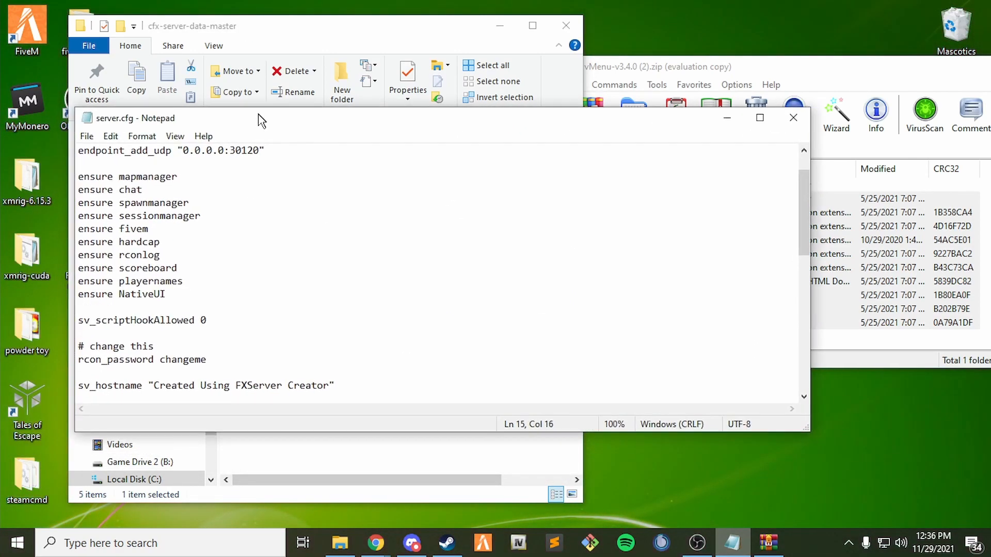
scroll(221, 217, "up", 1)
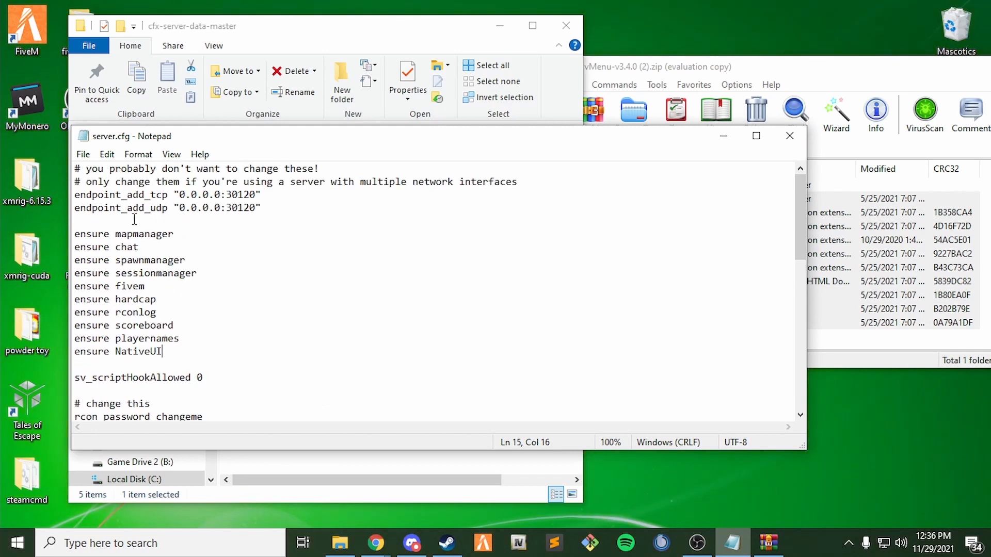
key("Return")
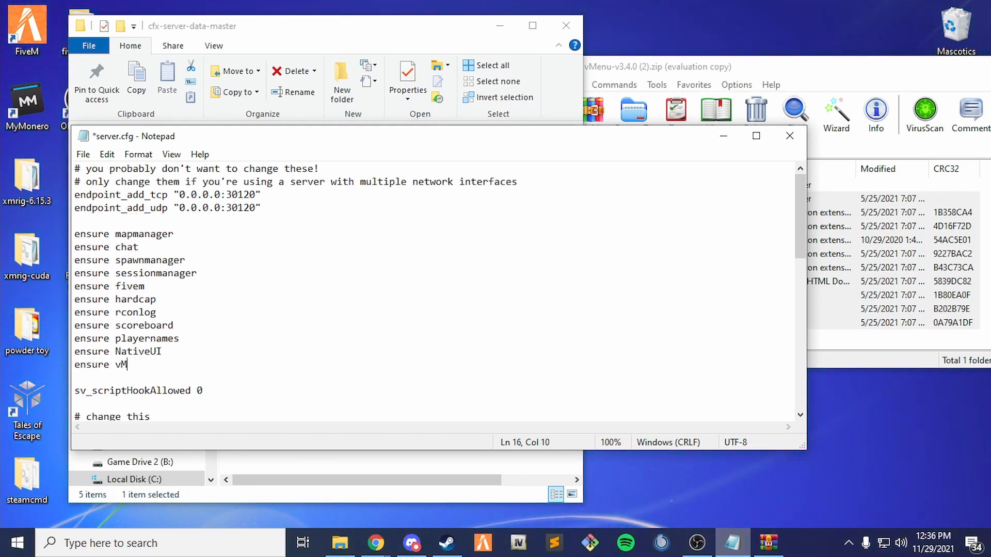
left_click(118, 221)
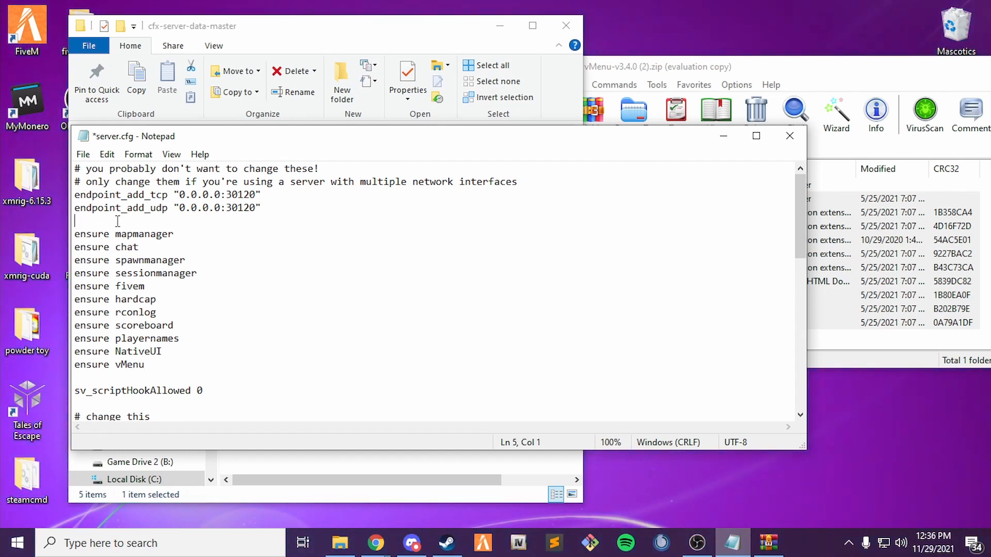
key("Return")
key("Return")
key("Up")
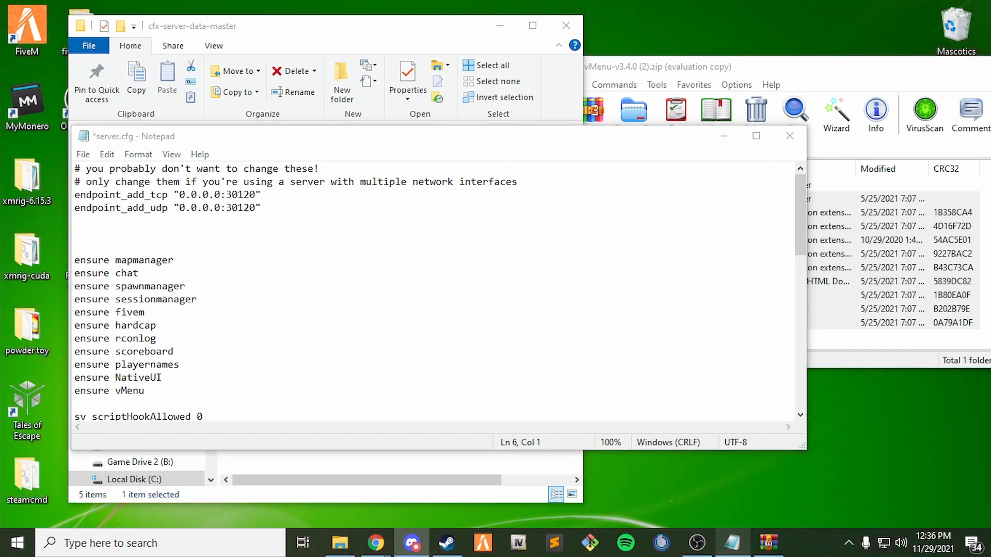
Paste the exec line for vMenu's permissions.cfg, change its path to localhost and drive B, and save.
left_click(102, 231)
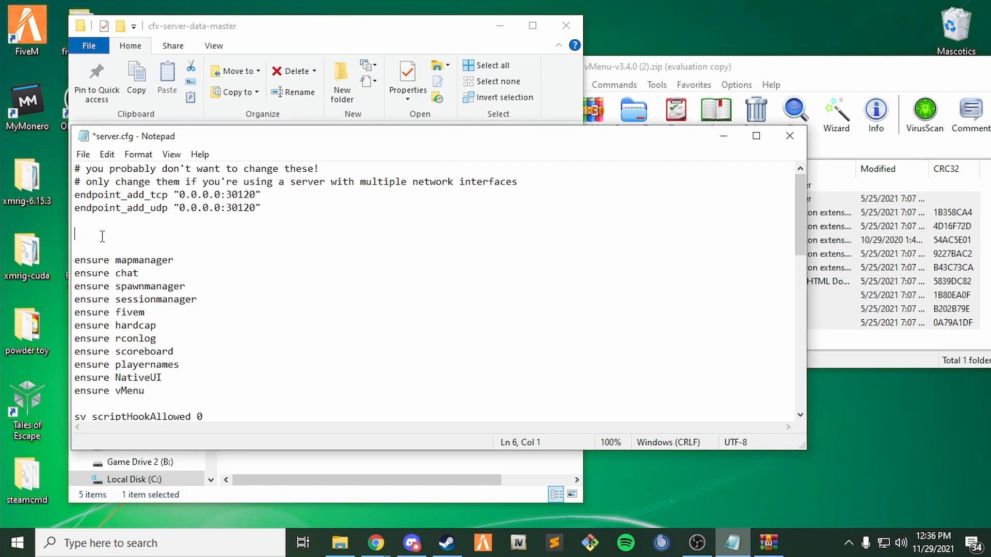
type("exec C:\\fivepdserver\\cfx-server-data-master\\resources\\vMenu\\config/permissions.cfg")
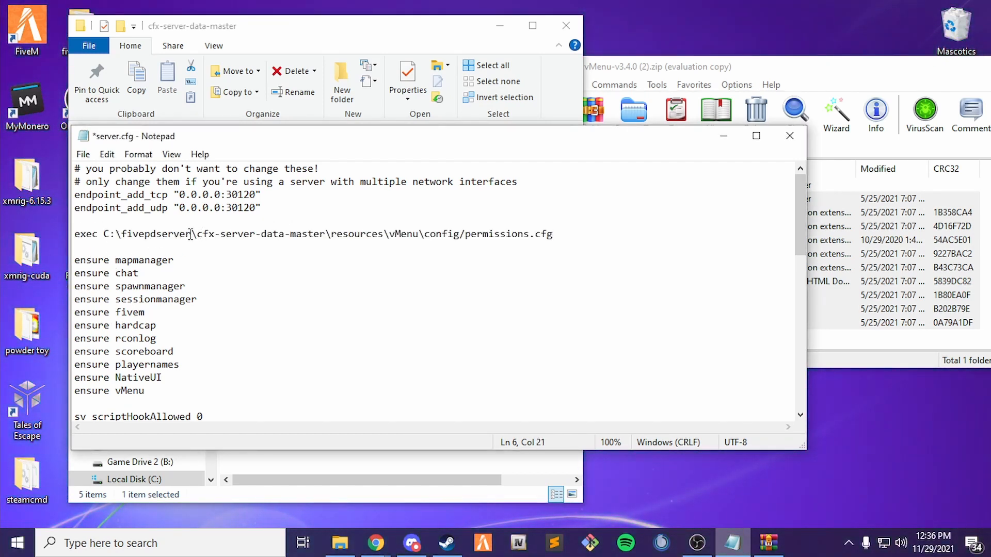
key("BackSpace")
key("BackSpace")
key("BackSpace")
key("BackSpace")
key("BackSpace")
key("BackSpace")
key("BackSpace")
key("BackSpace")
key("BackSpace")
key("BackSpace")
key("BackSpace")
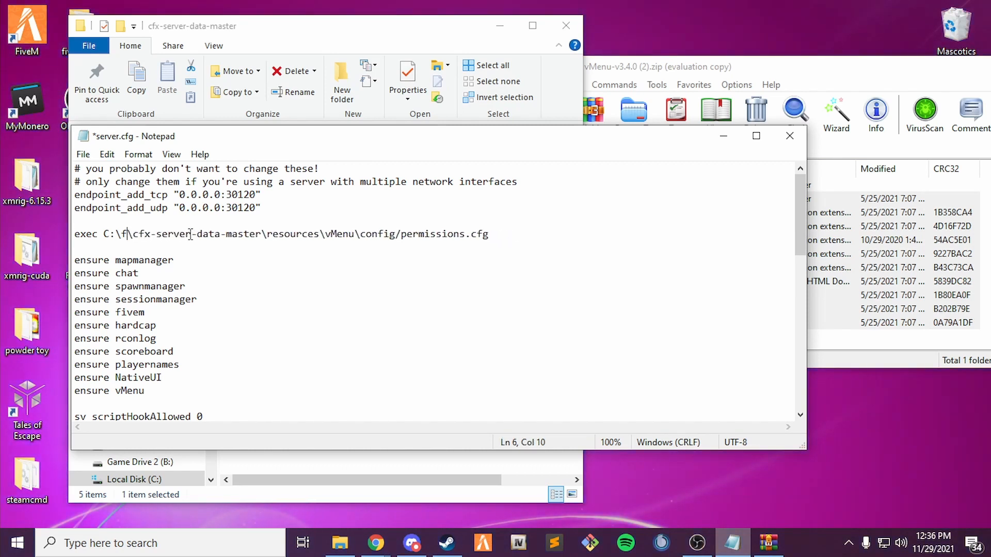
key("BackSpace")
type("localhost")
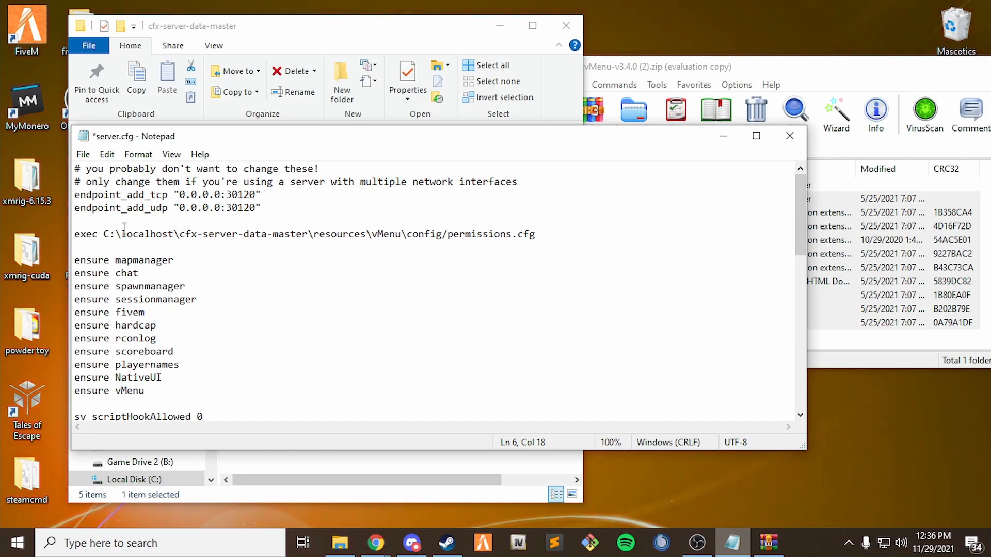
key("BackSpace")
type("B")
left_click(83, 155)
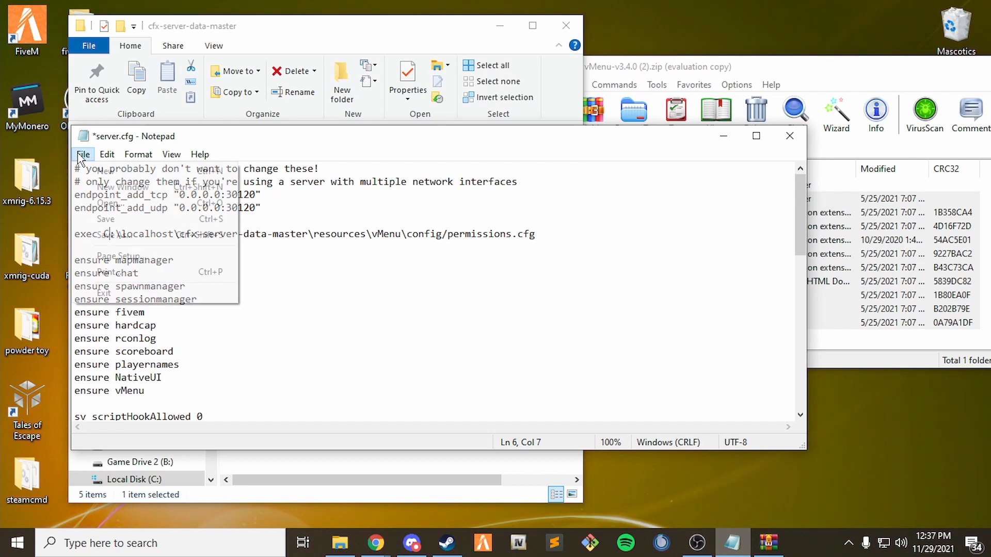
left_click(103, 218)
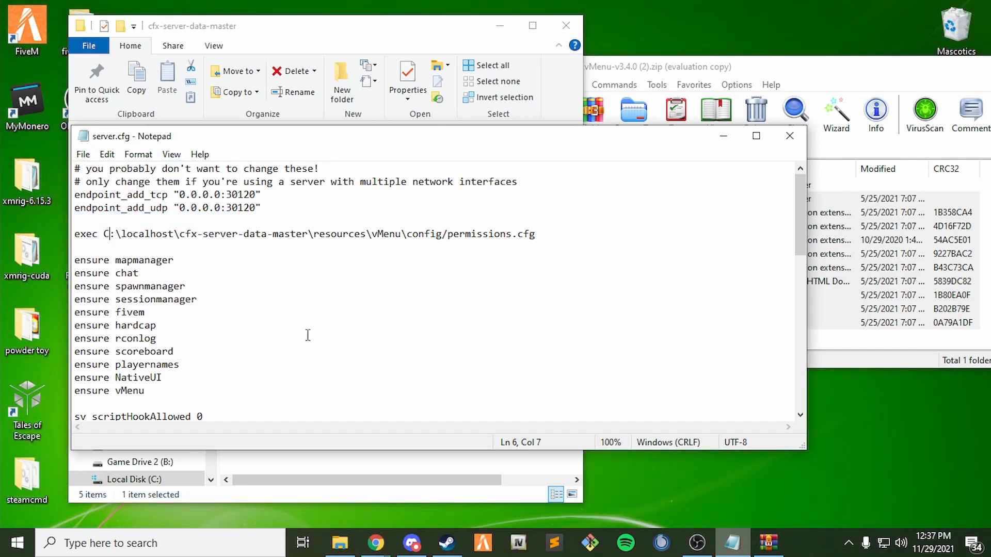
Close server.cfg and the vMenu archive, then open resources > vMenu > config > permissions.cfg.
left_click(790, 135)
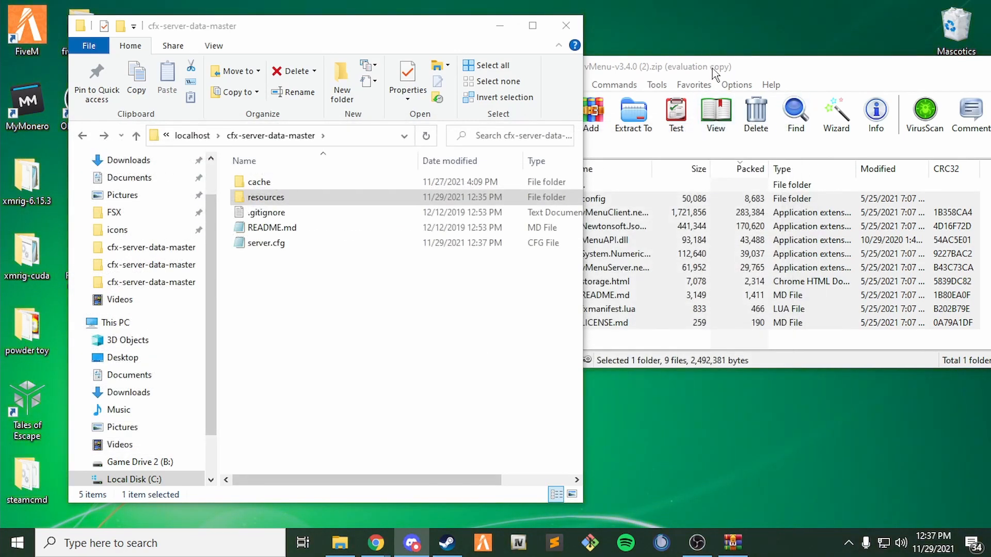
left_click_drag(945, 68, 645, 101)
left_click(968, 99)
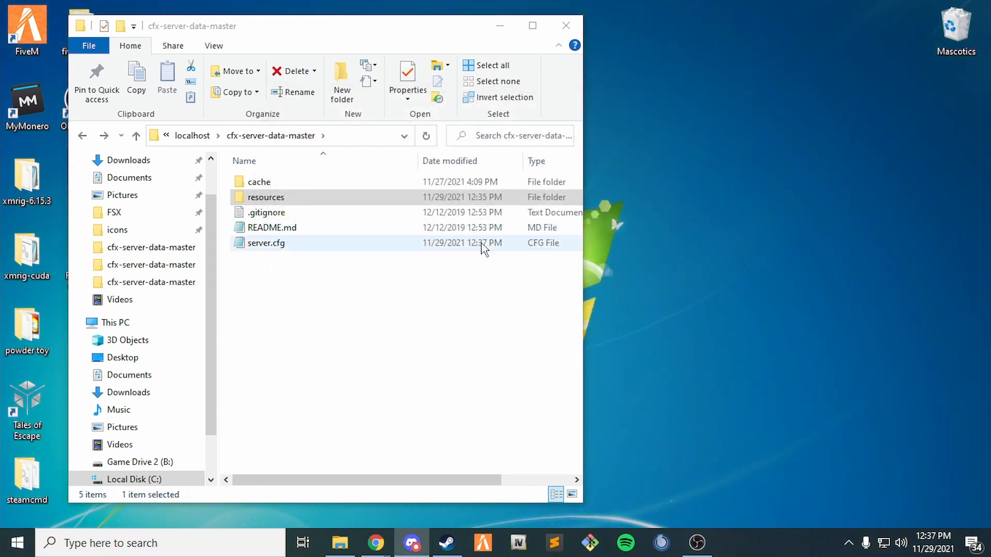
left_click(284, 199)
double_click(284, 199)
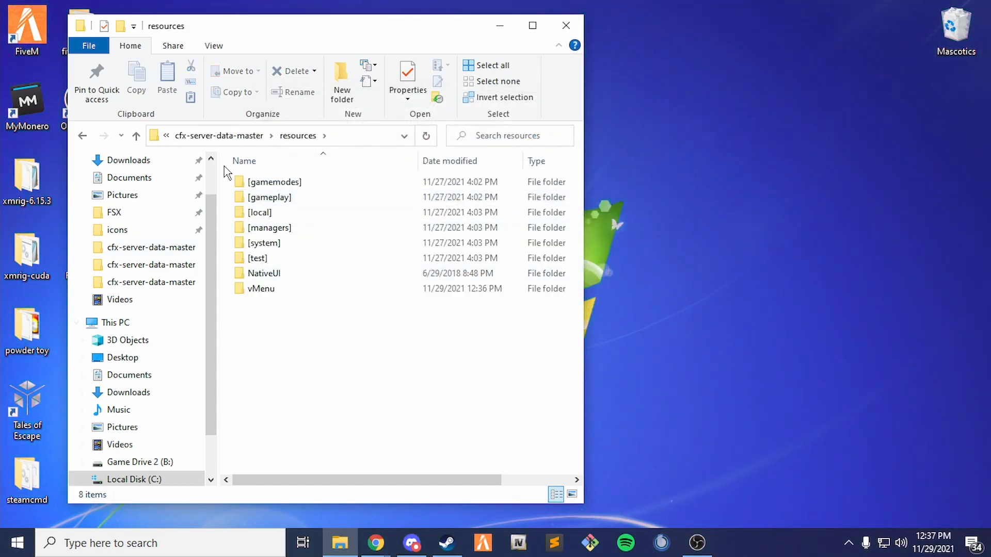
double_click(258, 290)
double_click(267, 182)
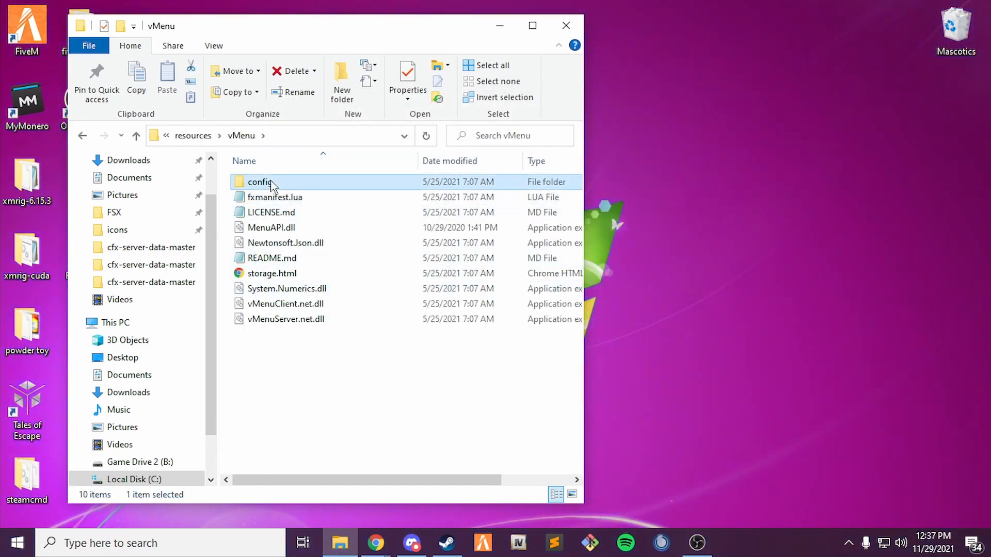
double_click(290, 213)
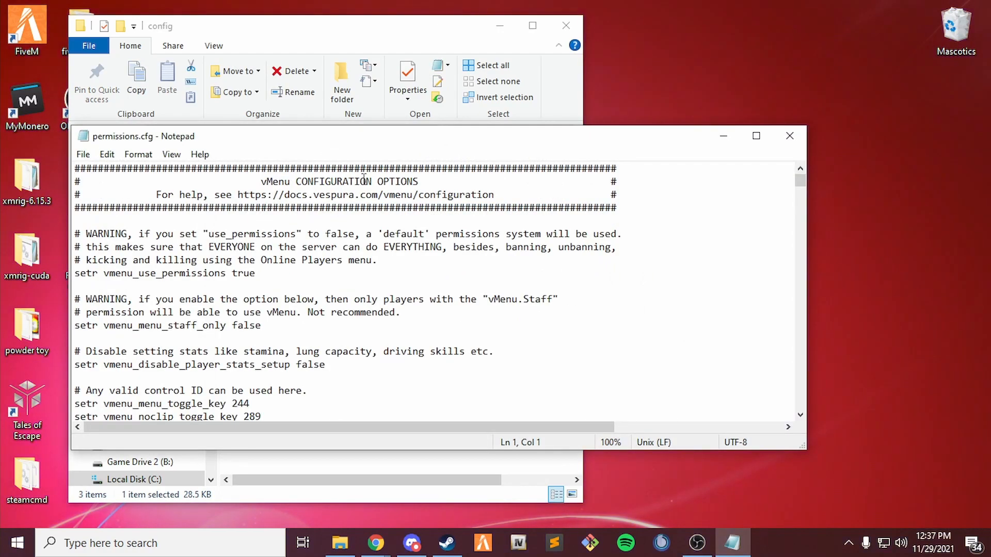
left_click_drag(302, 139, 467, 156)
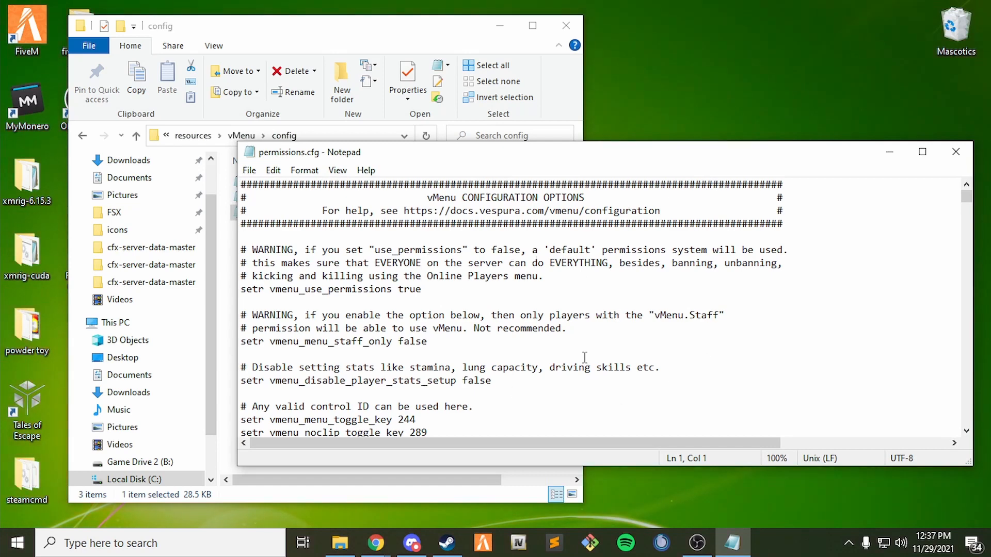
Briefly comment out the noclip toggle-key line, restore it, and save permissions.cfg.
scroll(493, 311, "down", 1)
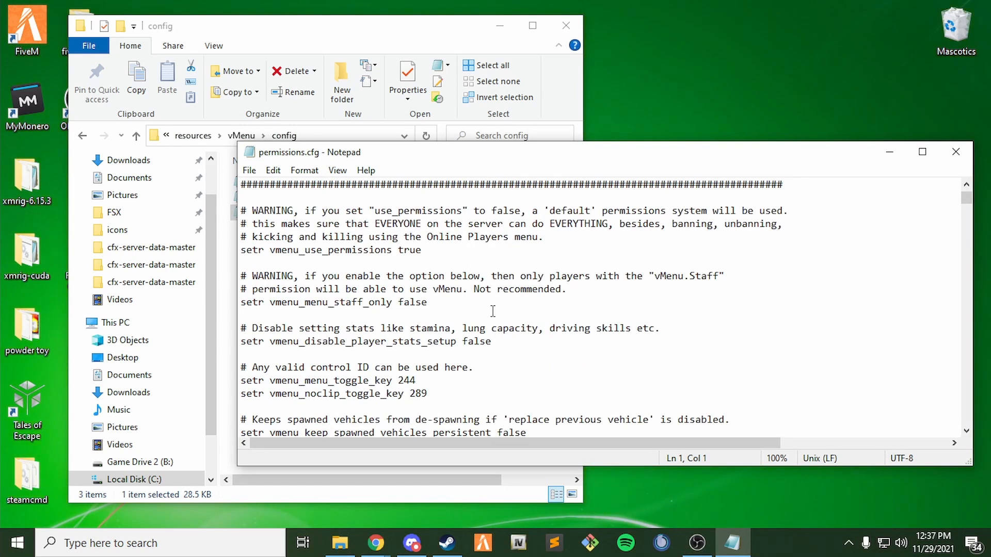
scroll(333, 326, "up", 1)
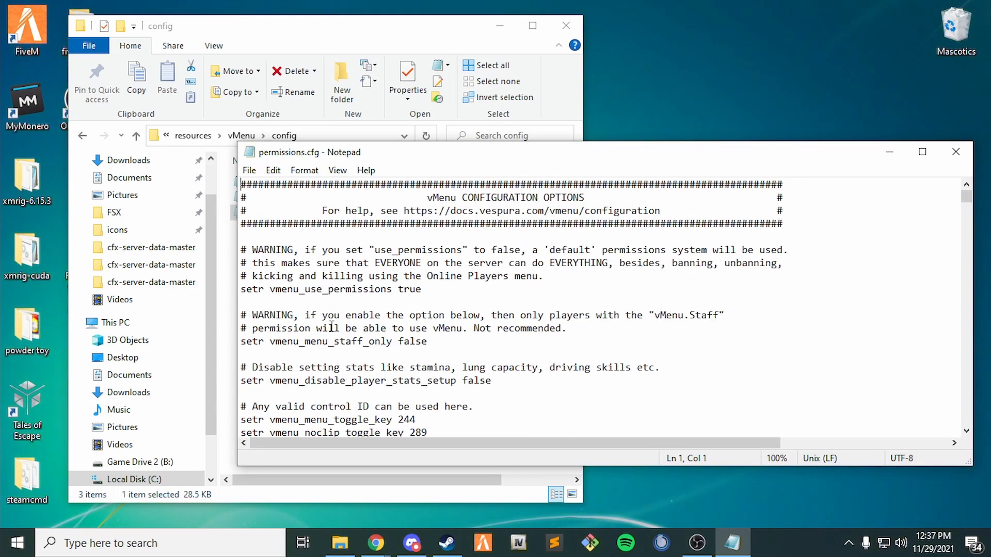
scroll(256, 300, "down", 2)
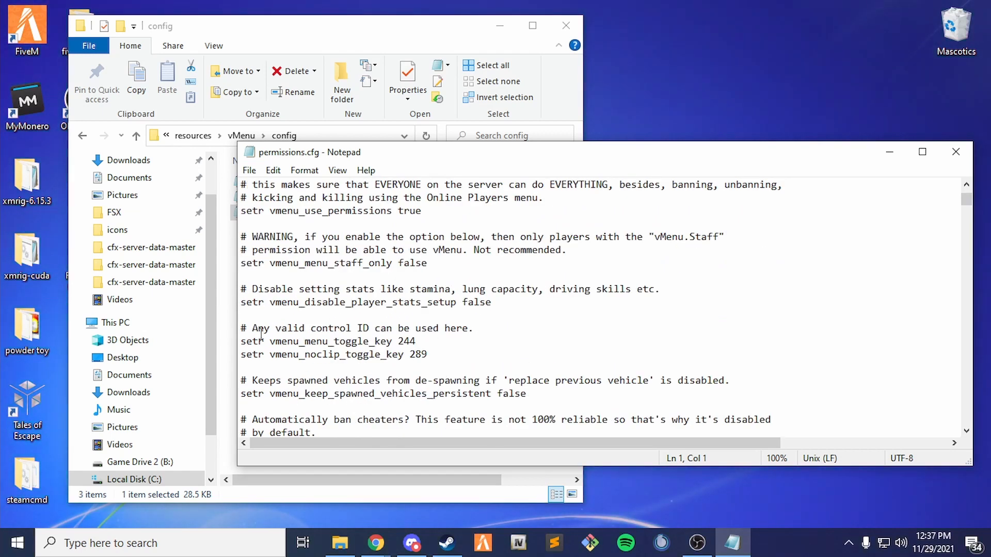
left_click(242, 342)
left_click(243, 356)
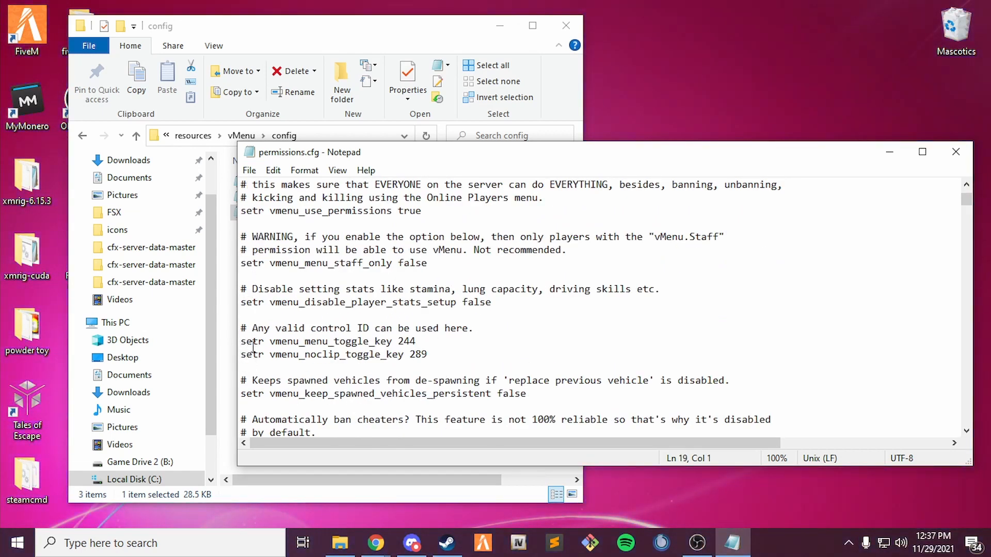
type("#")
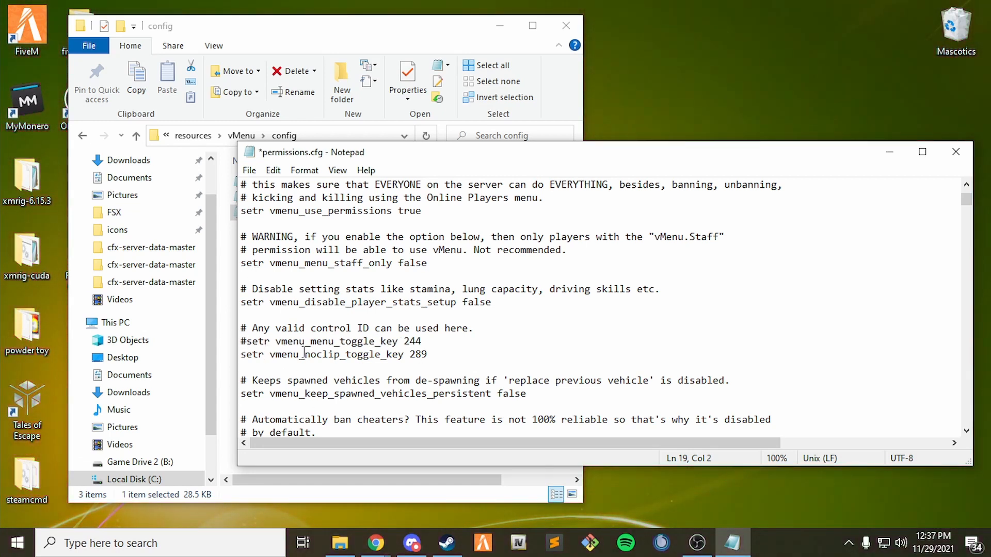
key("BackSpace")
left_click(249, 170)
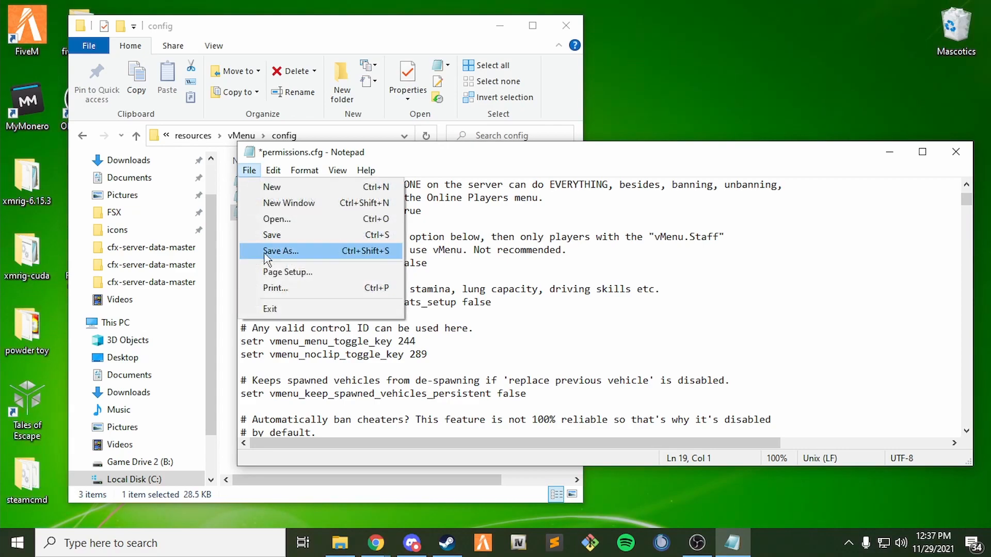
left_click(263, 232)
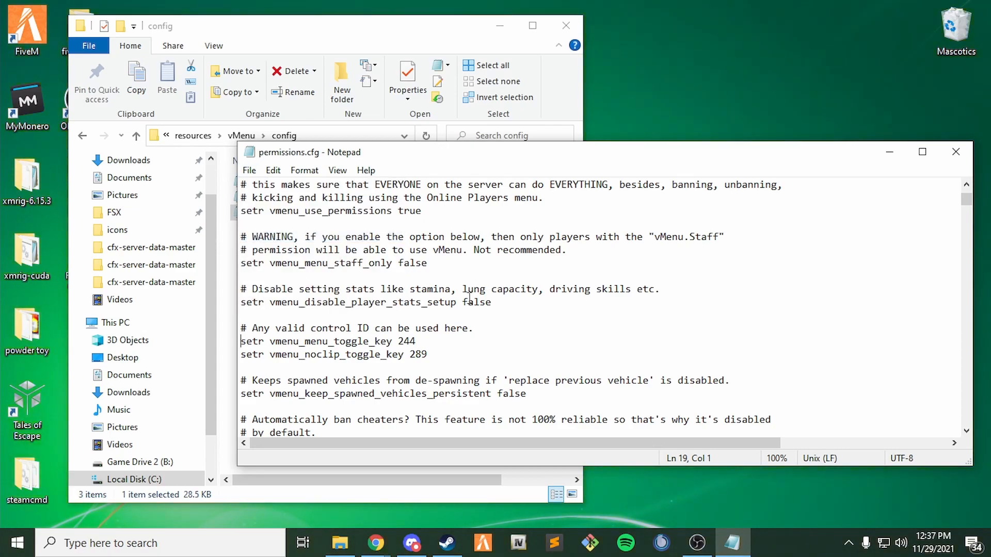
Scroll to the Players / Groups Setup section and select parts of the admin steam and license identifiers.
scroll(470, 298, "down", 18)
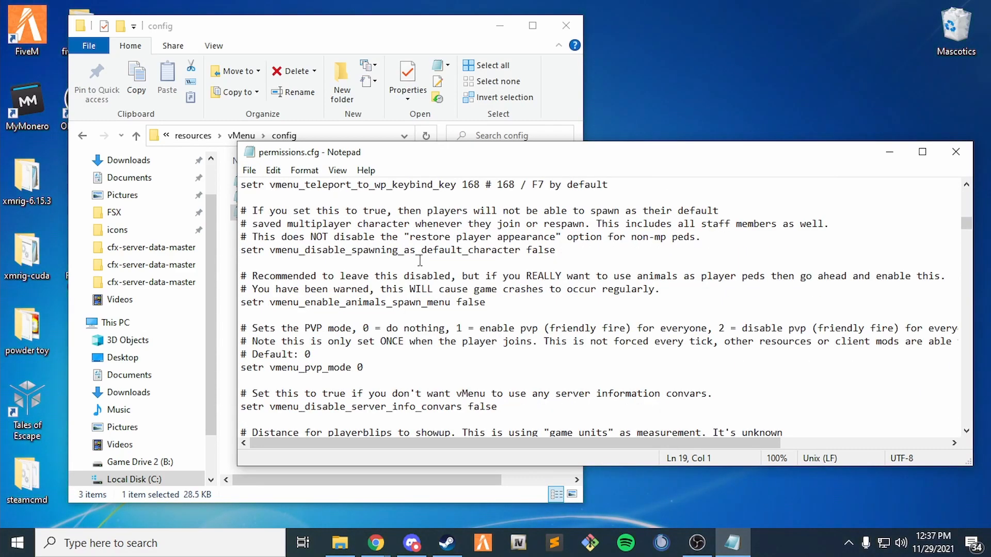
scroll(420, 261, "down", 15)
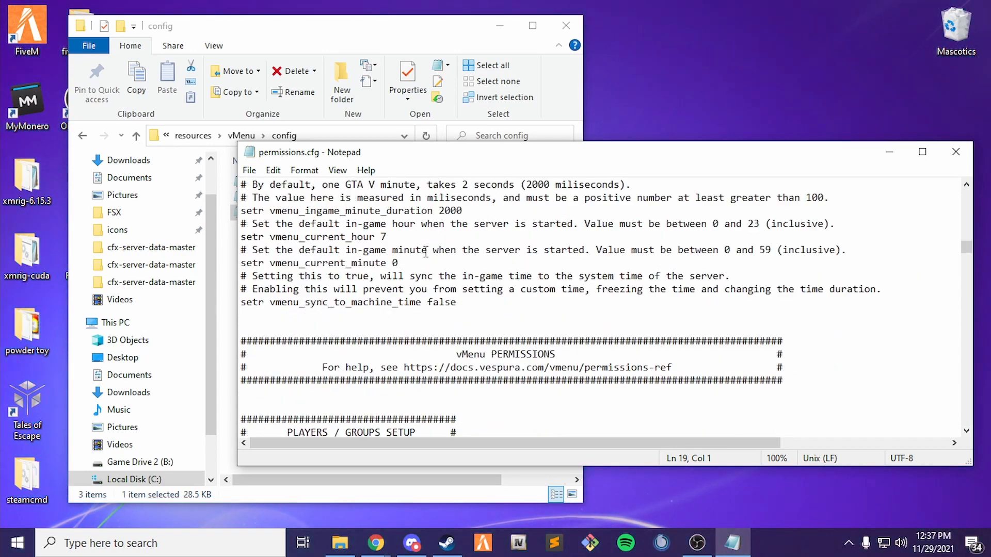
scroll(426, 252, "down", 6)
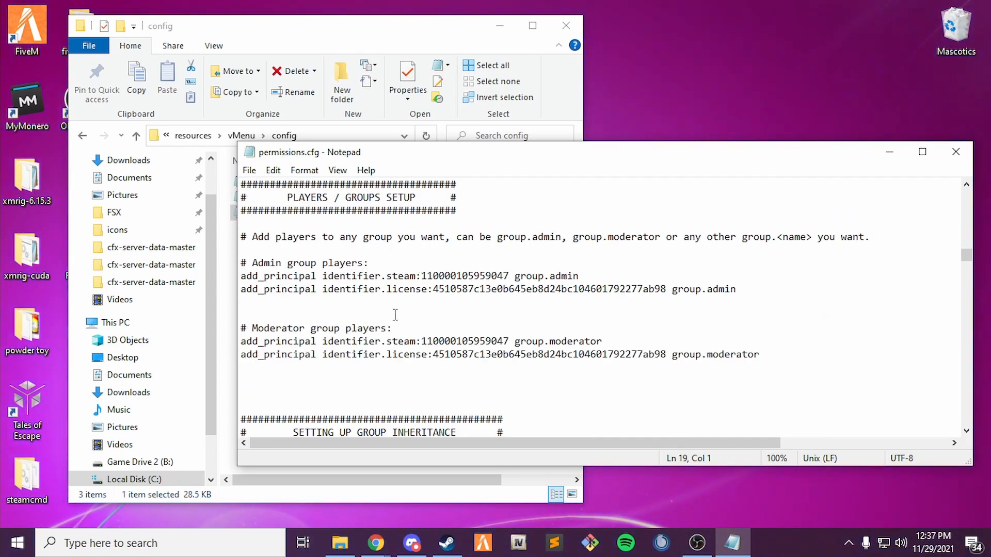
left_click(257, 302)
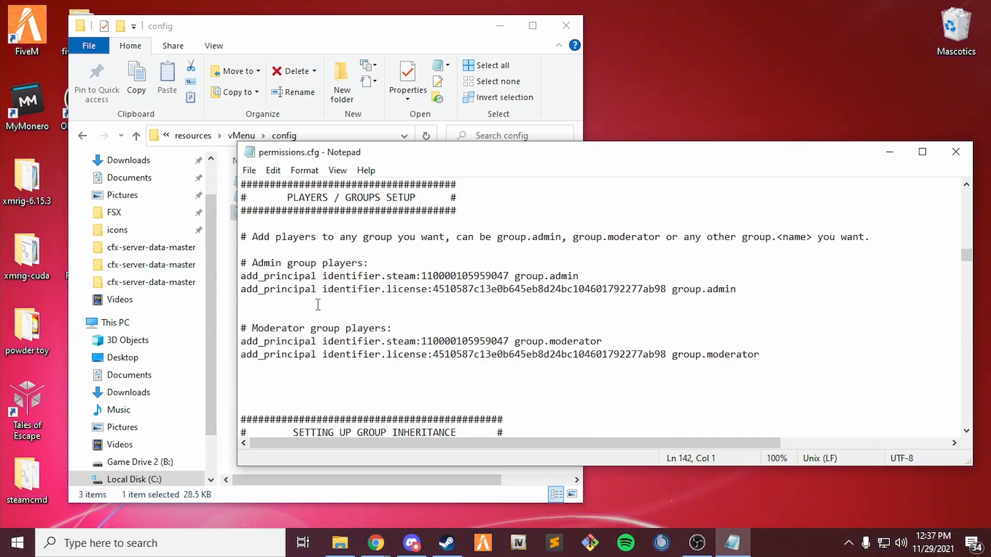
left_click_drag(422, 275, 500, 275)
left_click_drag(444, 290, 645, 293)
left_click(643, 293)
mouse_move(378, 547)
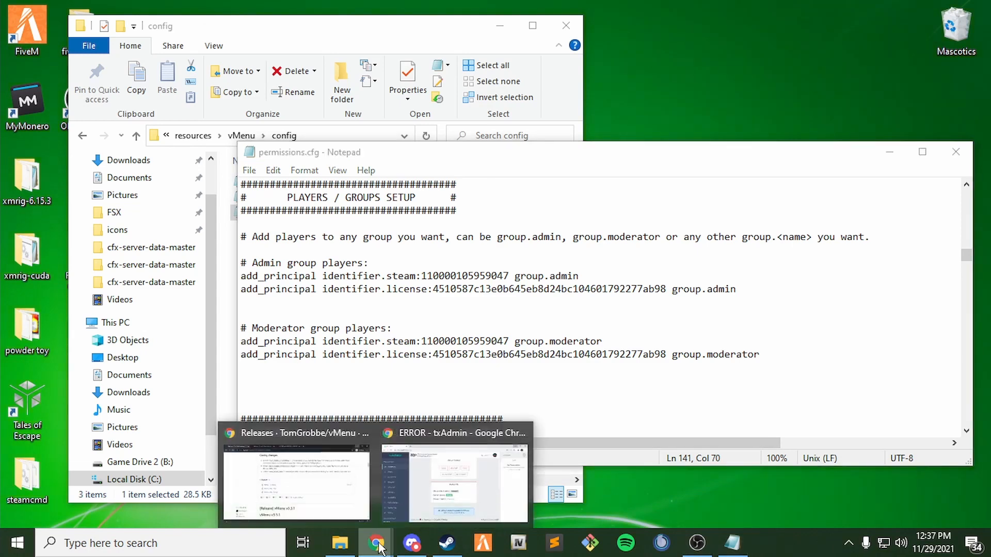
left_click(461, 488)
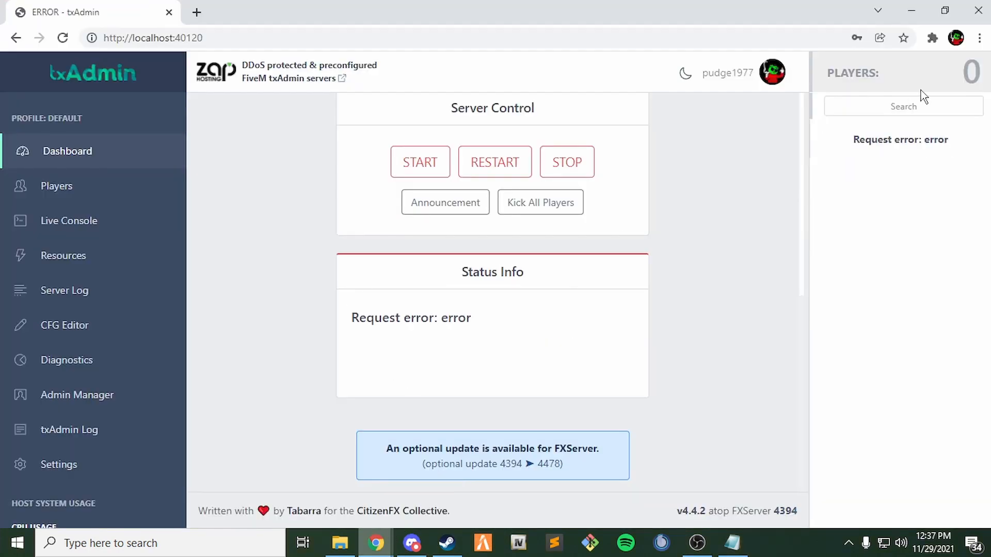
left_click(912, 11)
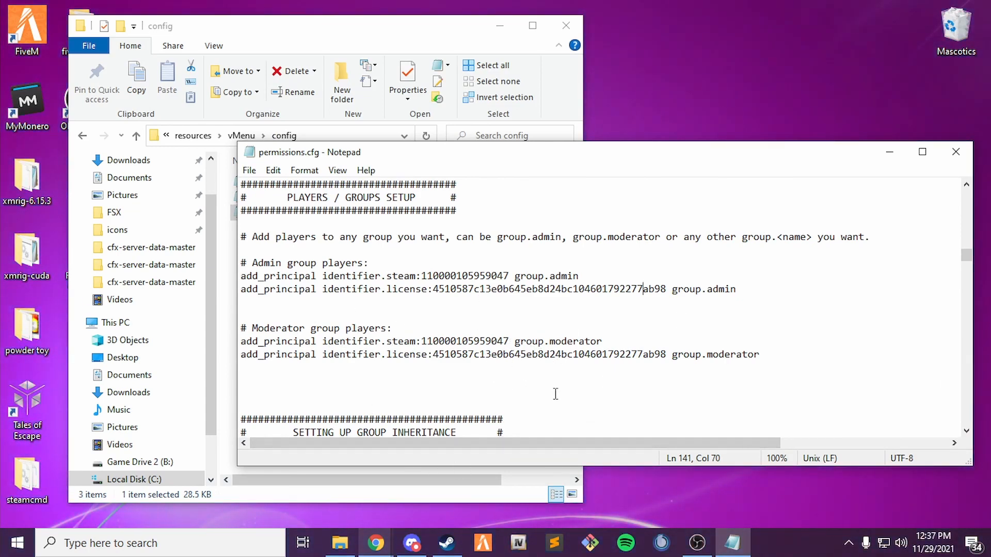
left_click(375, 543)
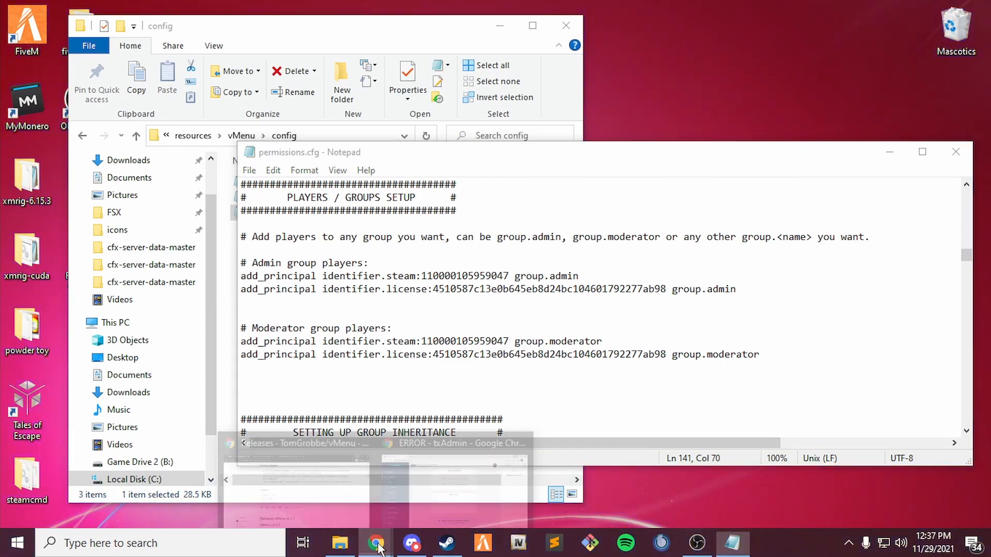
left_click(297, 483)
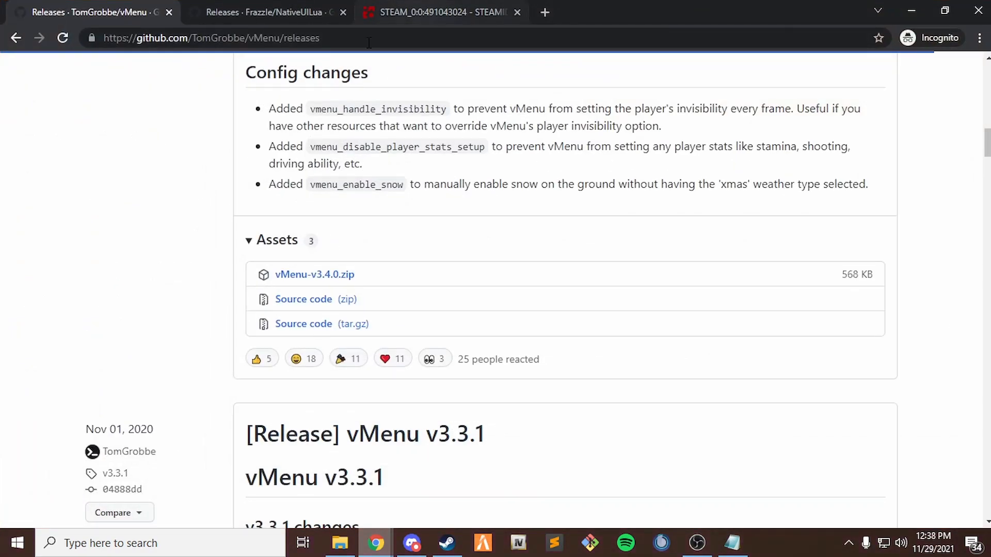
left_click(911, 10)
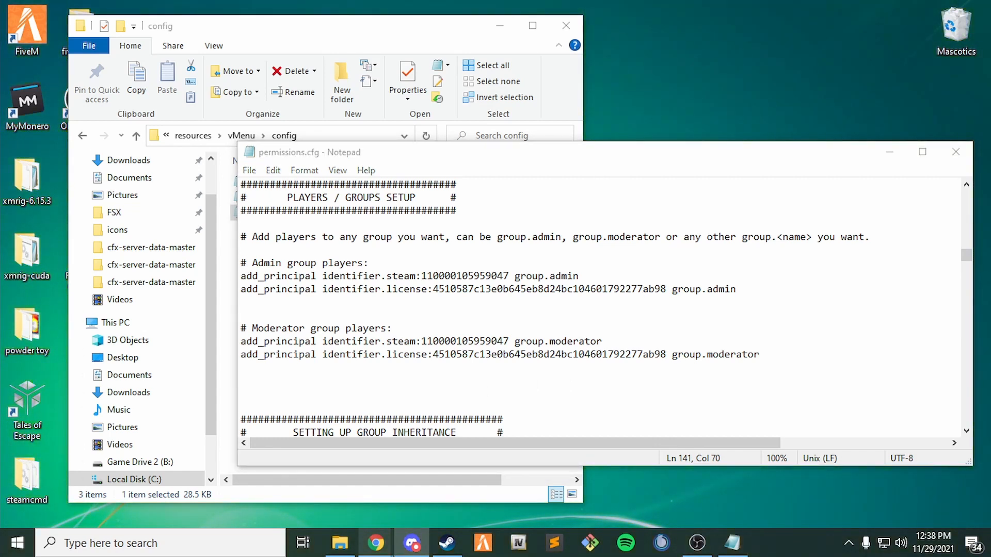
Add a new 'add_principal identifier.license:' line with the pasted player ID under the admin entries.
left_click(270, 309)
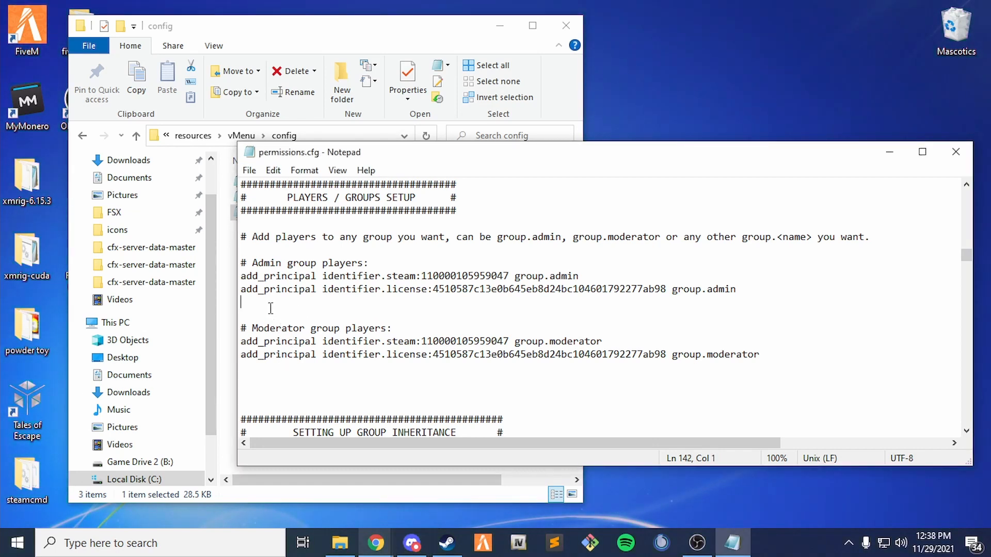
key("Return")
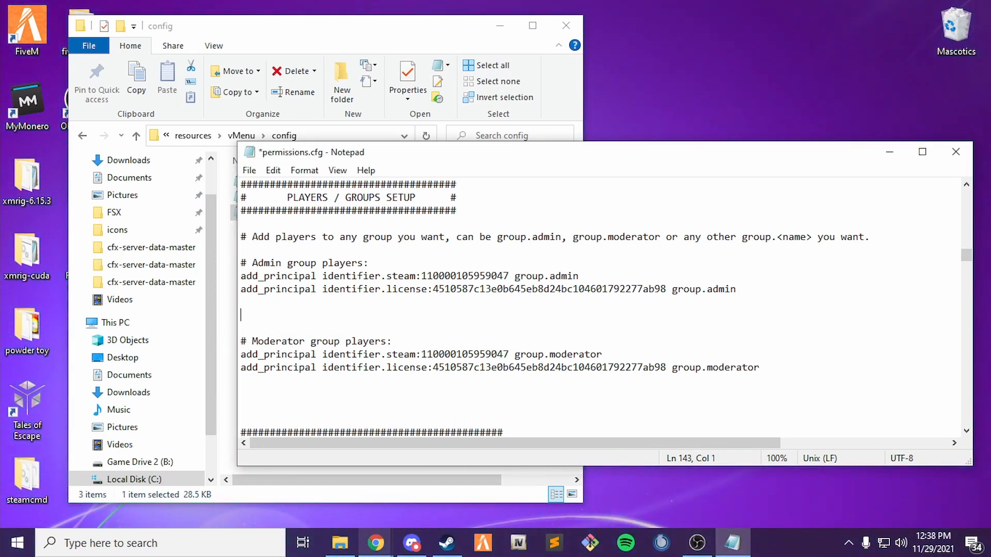
type("add_principal ident")
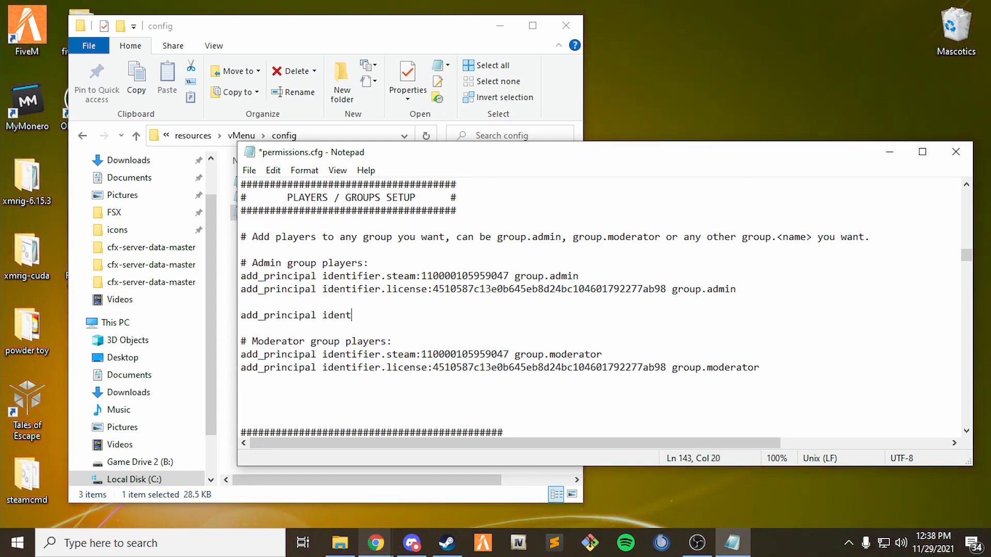
type("ifier")
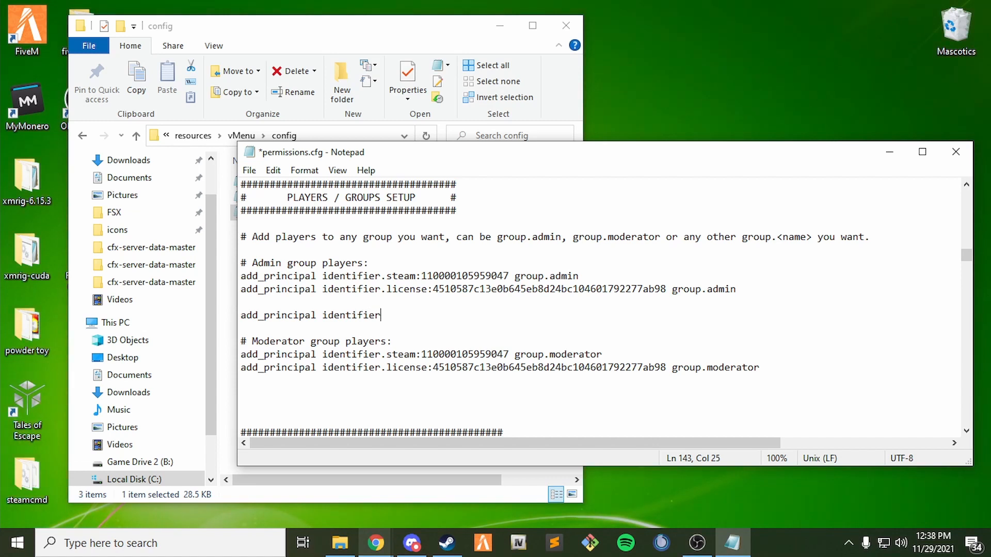
type(".license:")
key("ctrl+v")
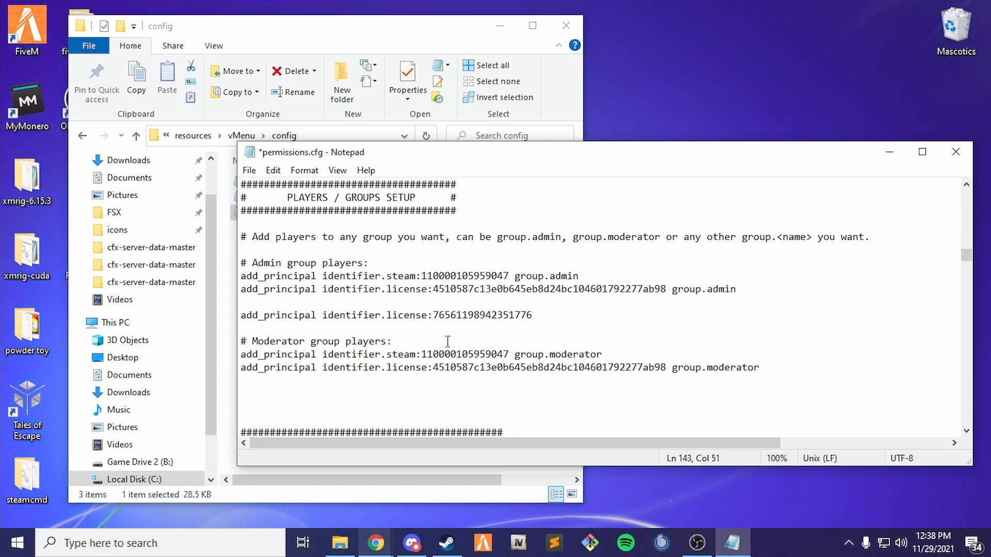
Change the identifier type from license to steam and append group.admin to the line.
left_click(428, 328)
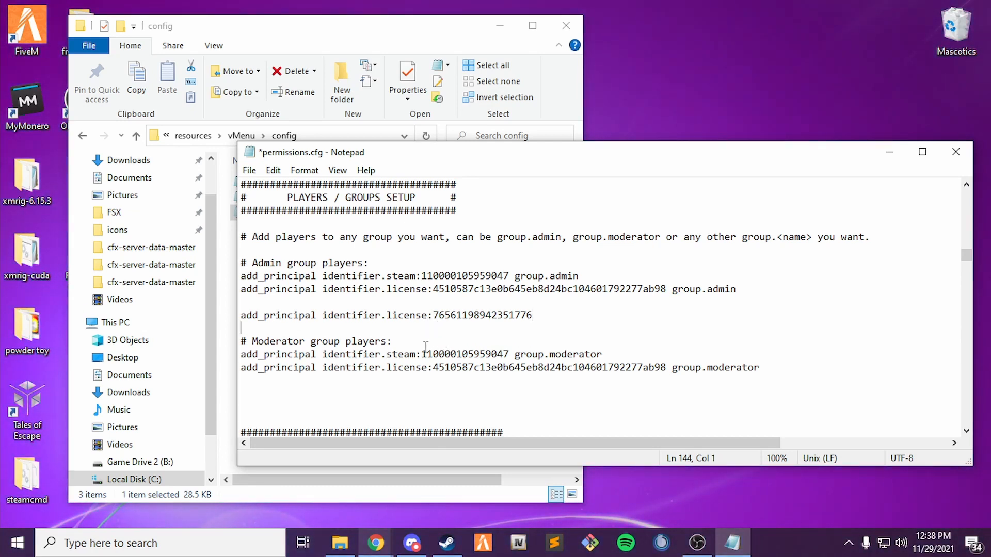
left_click(427, 315)
key("BackSpace")
key("BackSpace")
key("BackSpace")
key("BackSpace")
key("BackSpace")
key("BackSpace")
key("BackSpace")
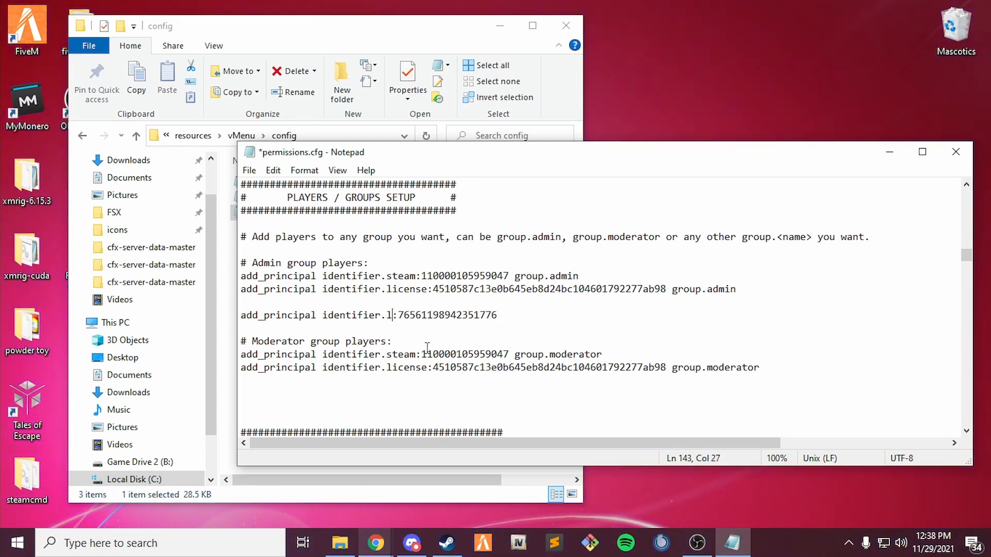
type("steam")
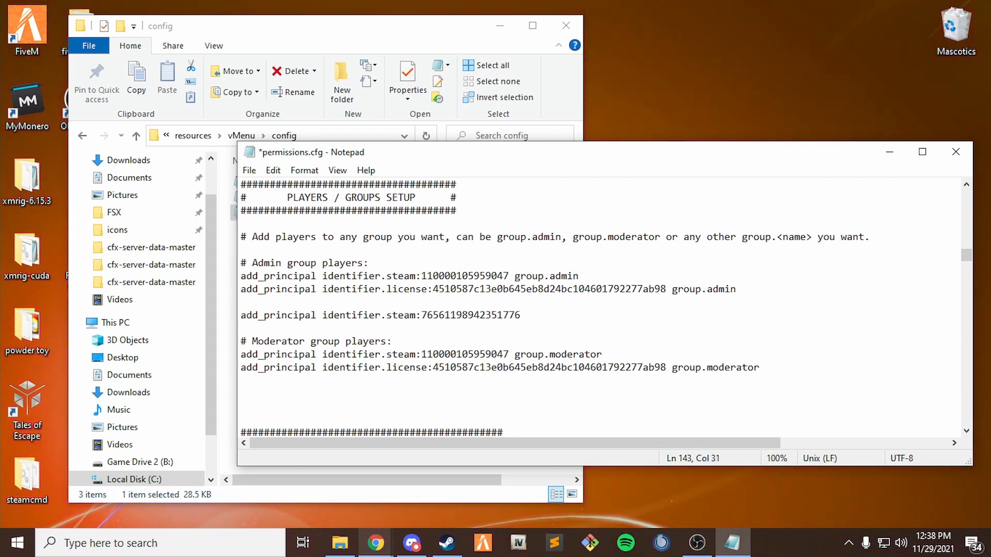
left_click(532, 321)
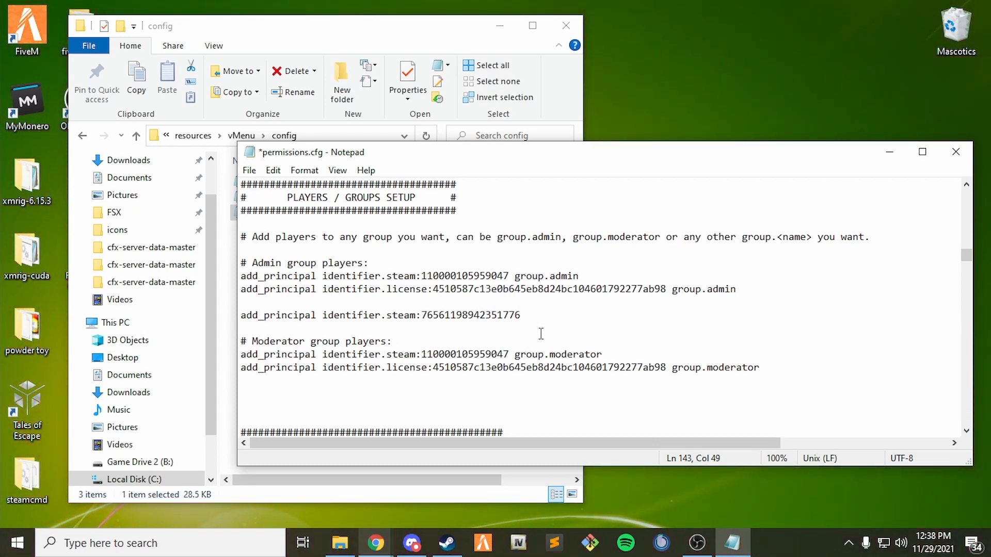
type("group admin")
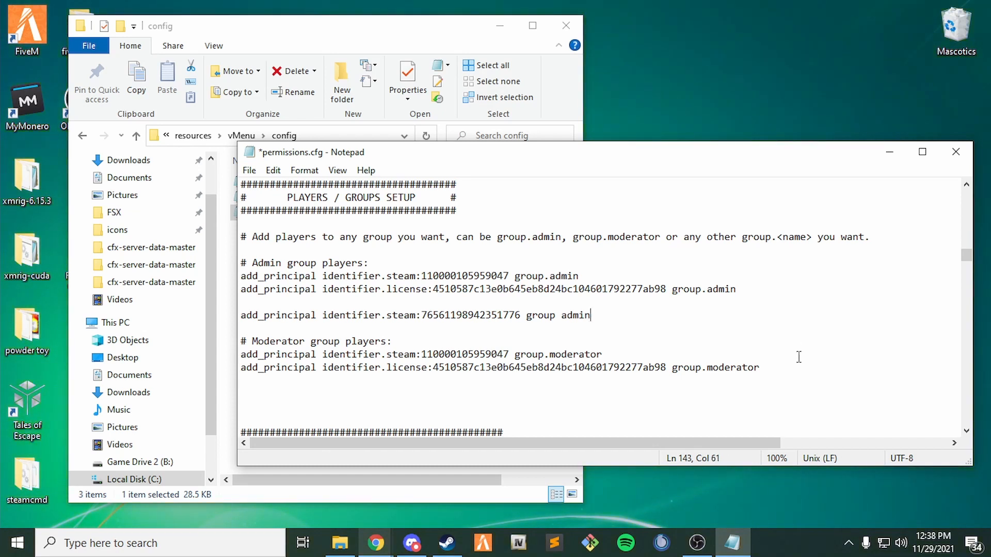
left_click_drag(555, 315, 562, 317)
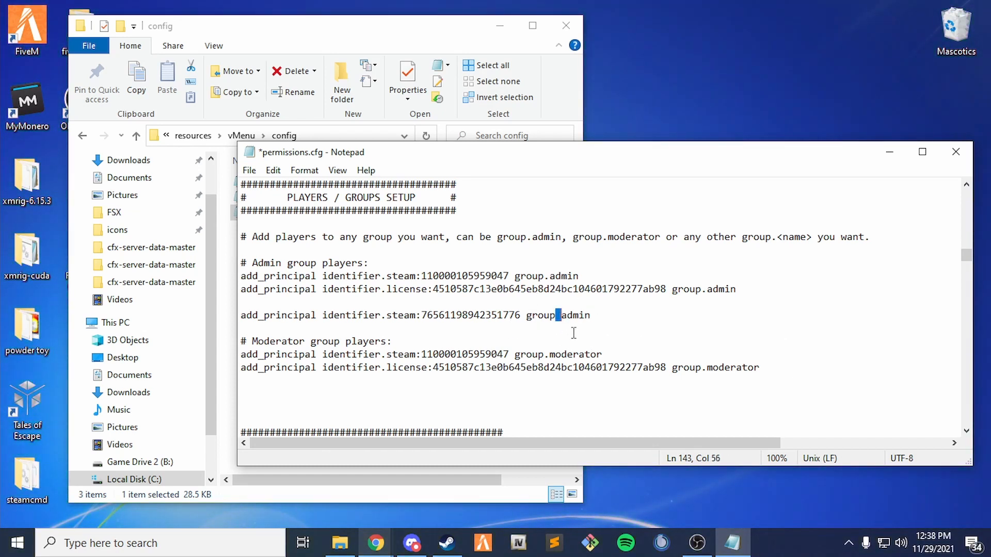
type(".")
type(".")
key("End")
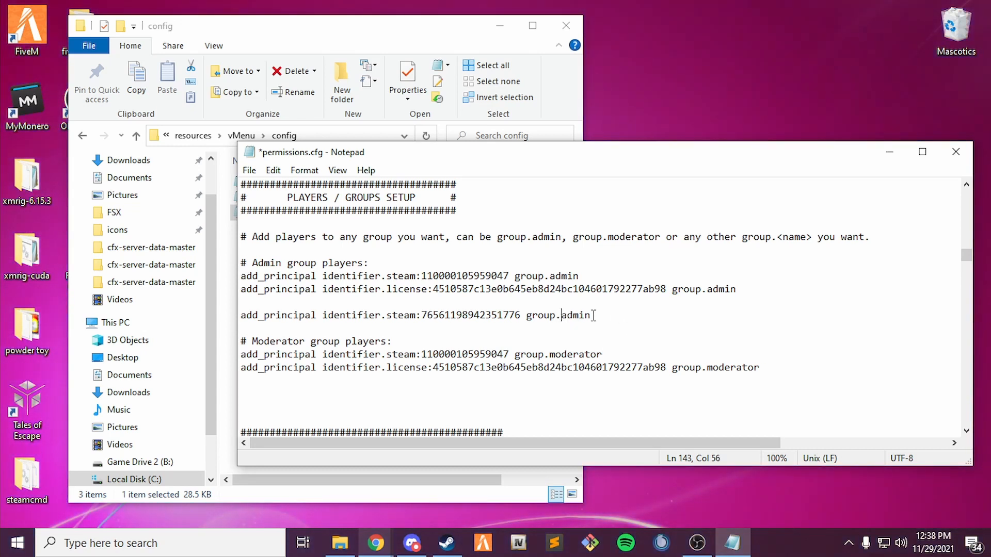
left_click(239, 326)
left_click_drag(239, 326, 244, 319)
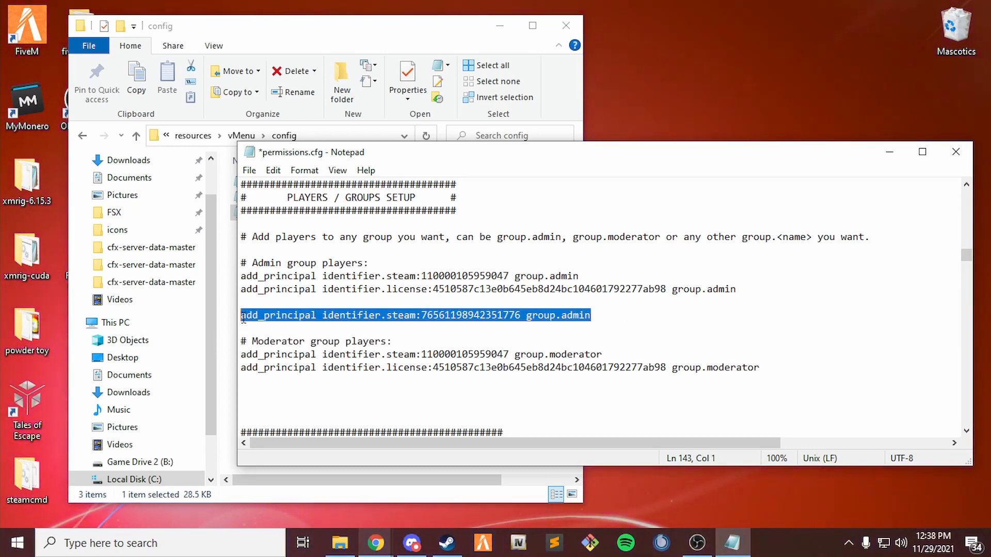
left_click(599, 316)
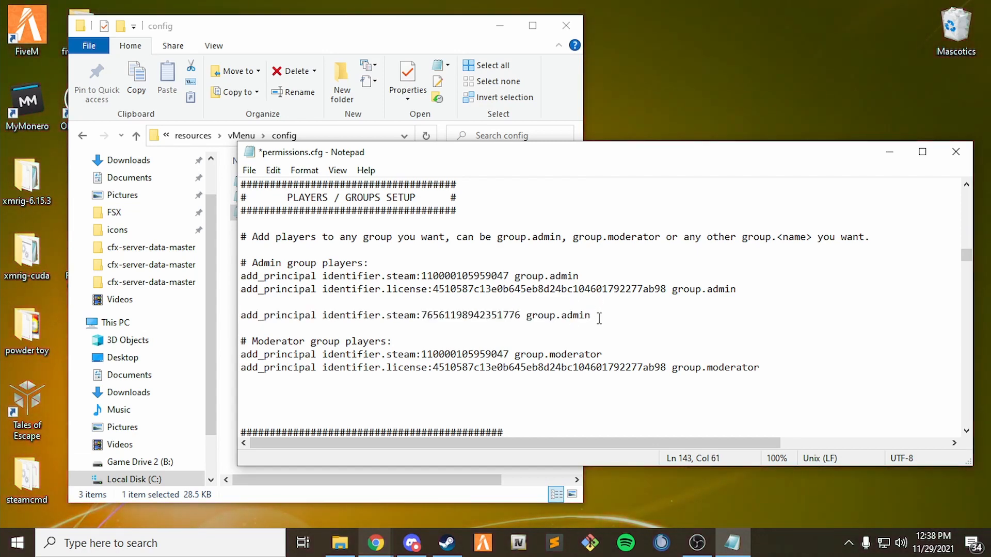
Add an 'add_principal identifier.license:' line with the pasted license hash for group.admin, then save permissions.cfg.
key("Return")
type("add")
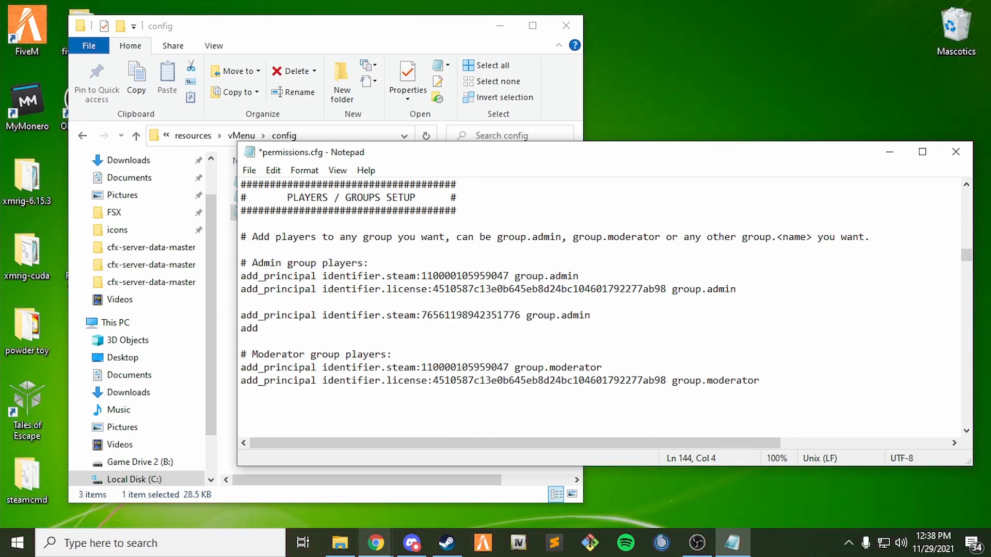
type("_principal ideni")
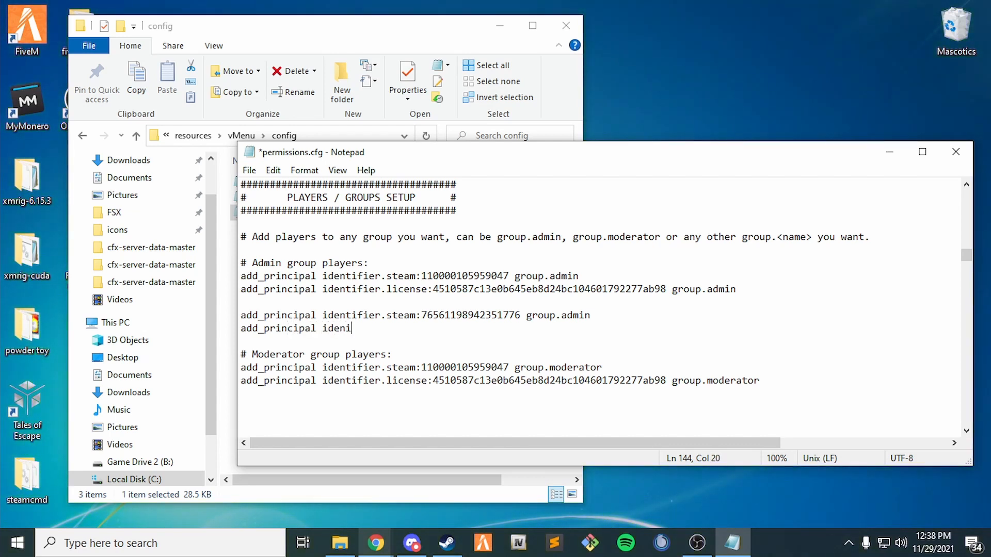
key("BackSpace")
type("tifie")
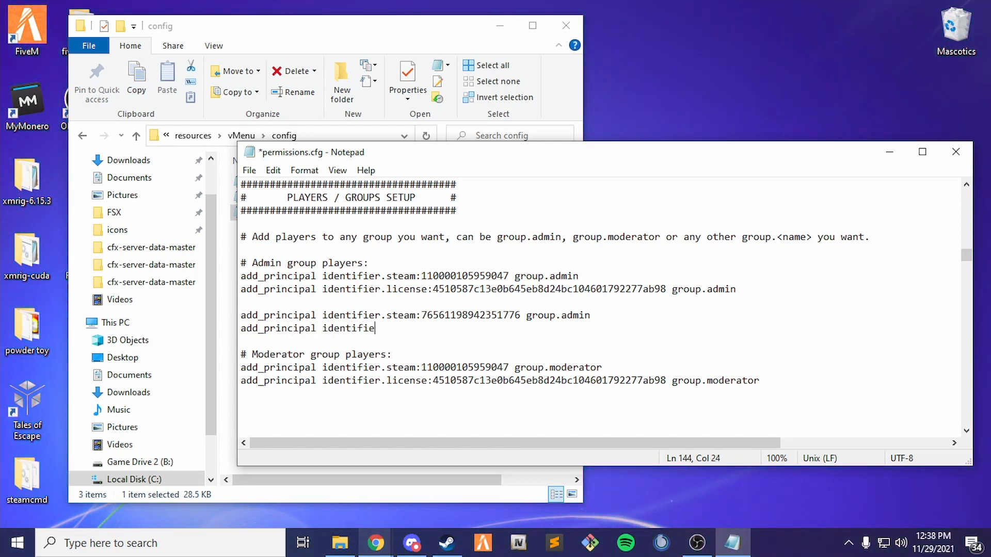
type("r.license:")
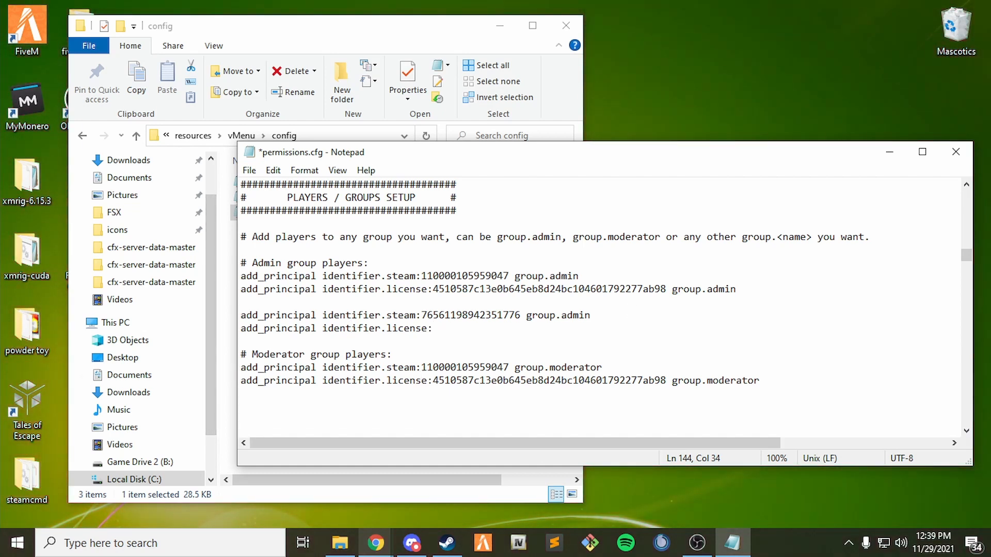
key("alt+Tab")
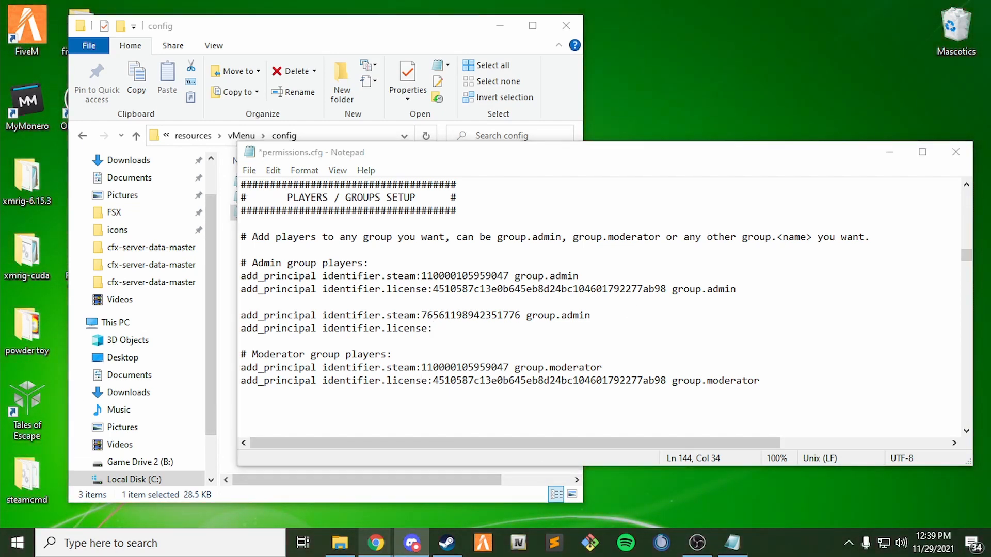
left_click(436, 330)
key("ctrl+v")
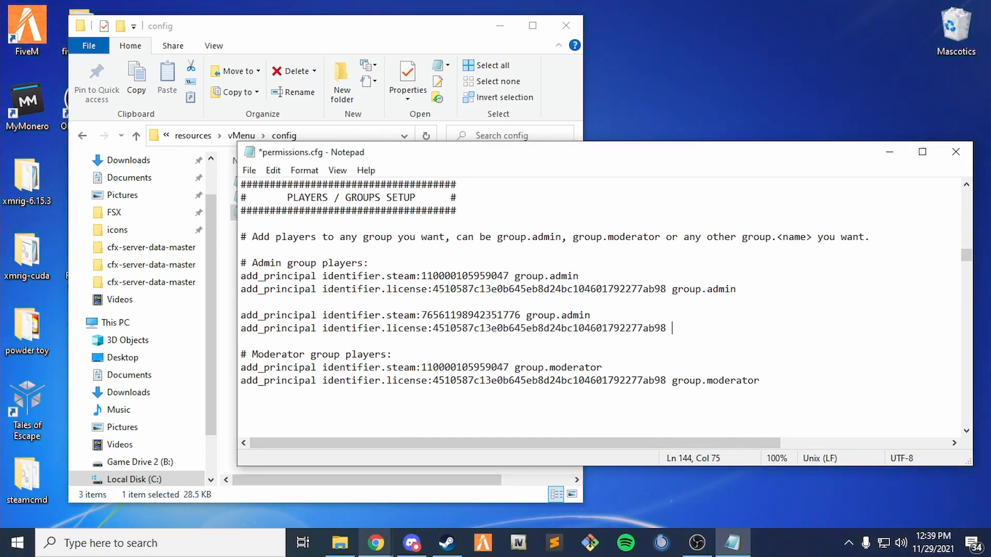
type("gr")
type("roup")
type(".")
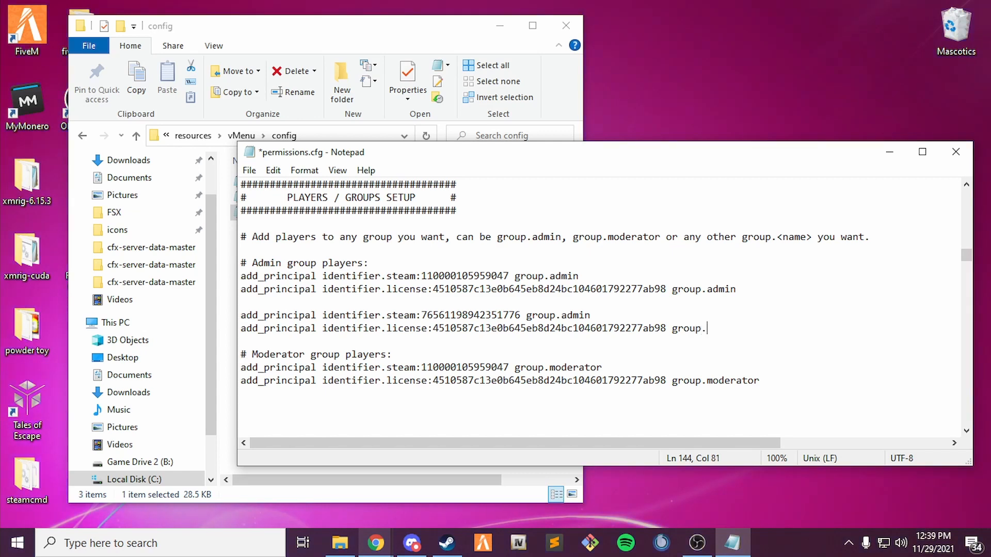
type("admin")
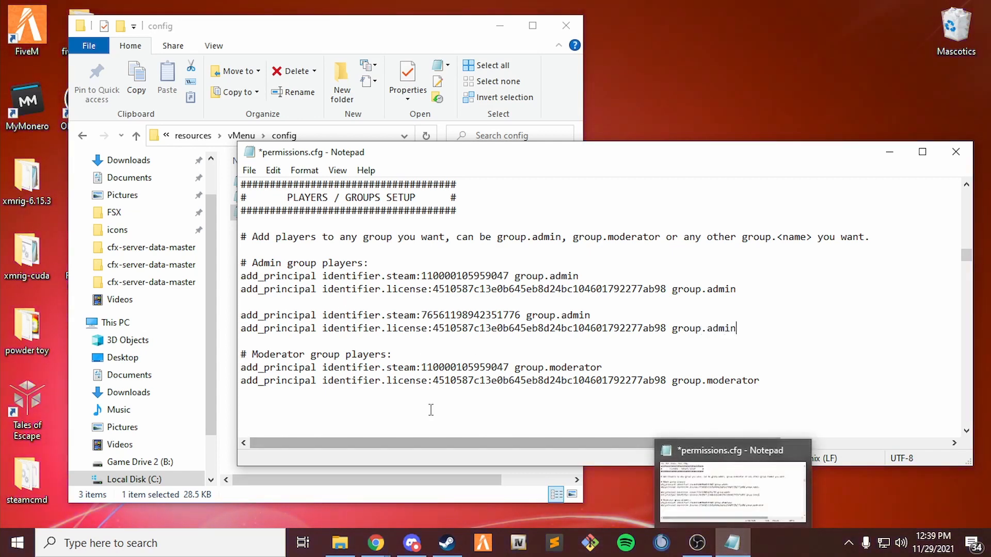
left_click(249, 170)
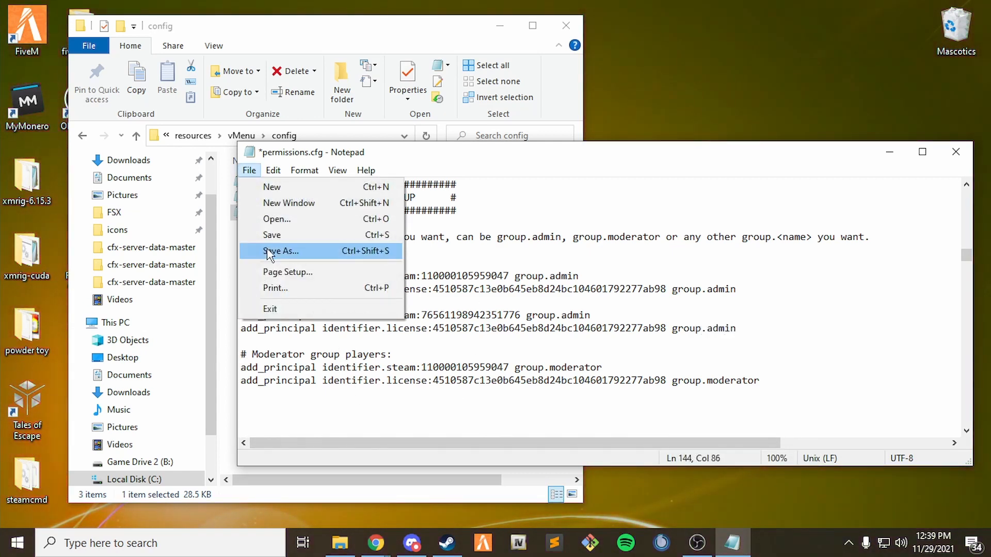
left_click(263, 233)
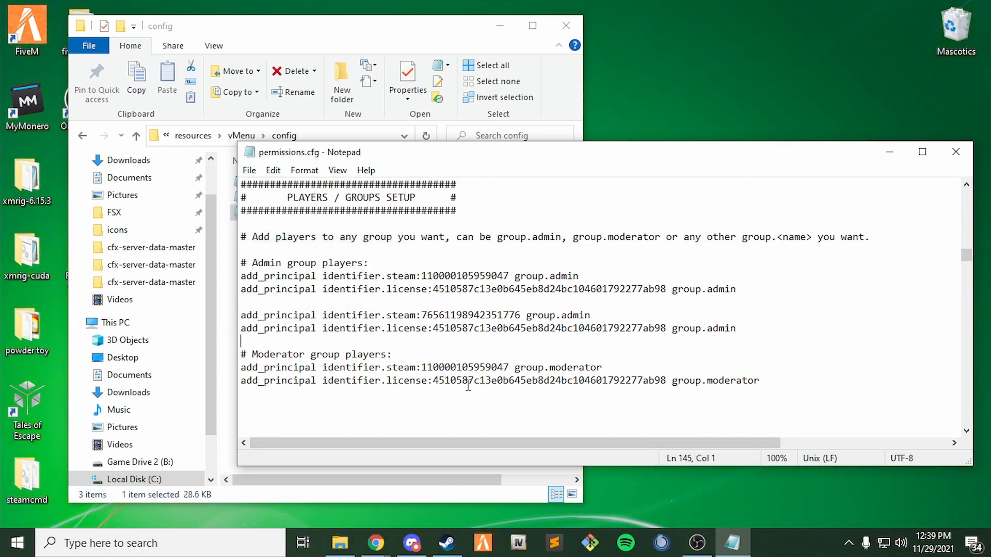
Put a leading # on the add_ace vMenu.NoClip line so everyone loses NoClip.
scroll(430, 342, "down", 10)
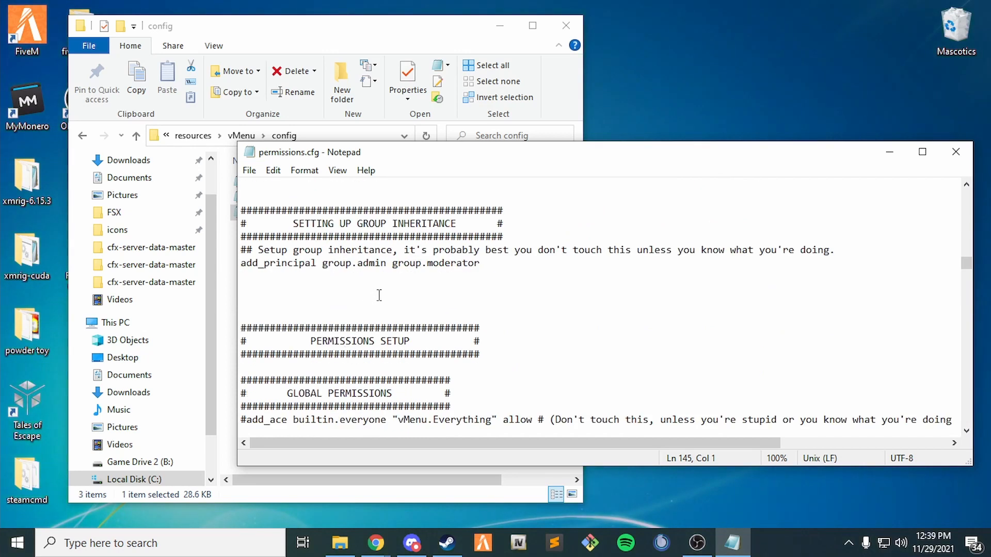
scroll(381, 298, "down", 5)
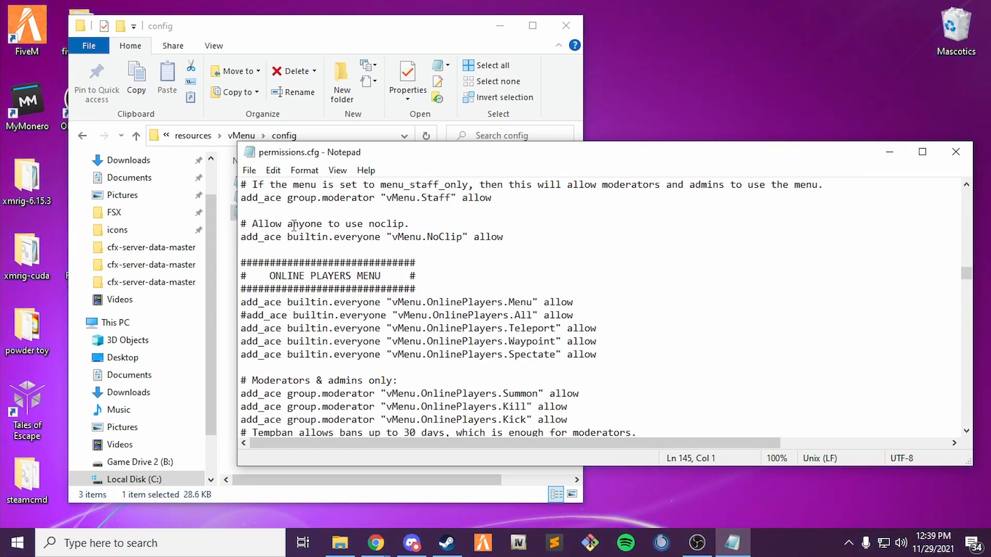
left_click_drag(276, 223, 389, 224)
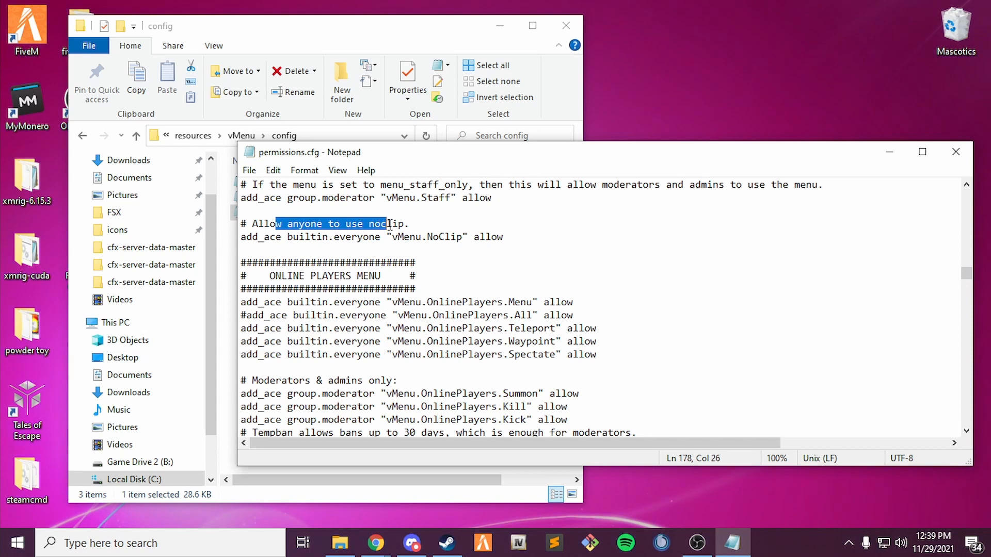
left_click(241, 238)
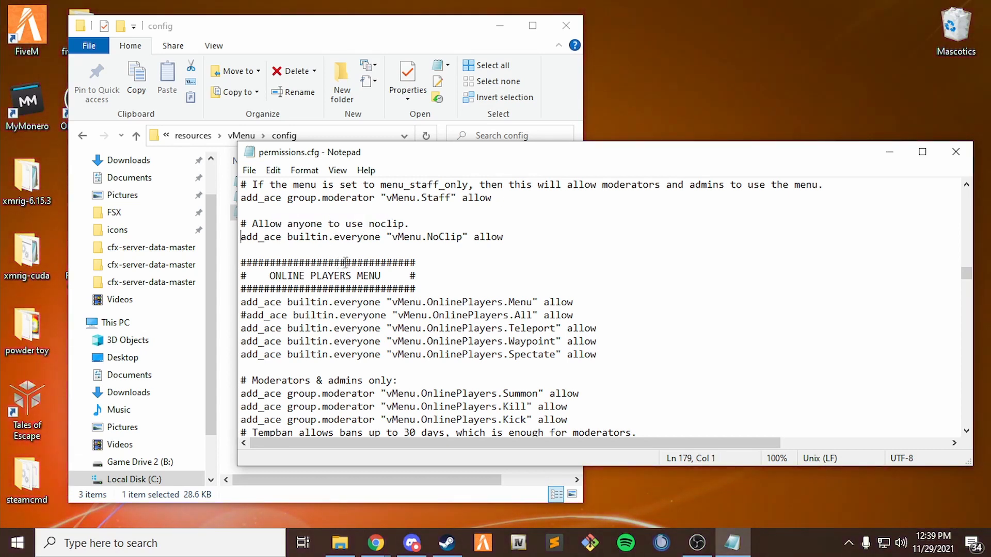
type("#")
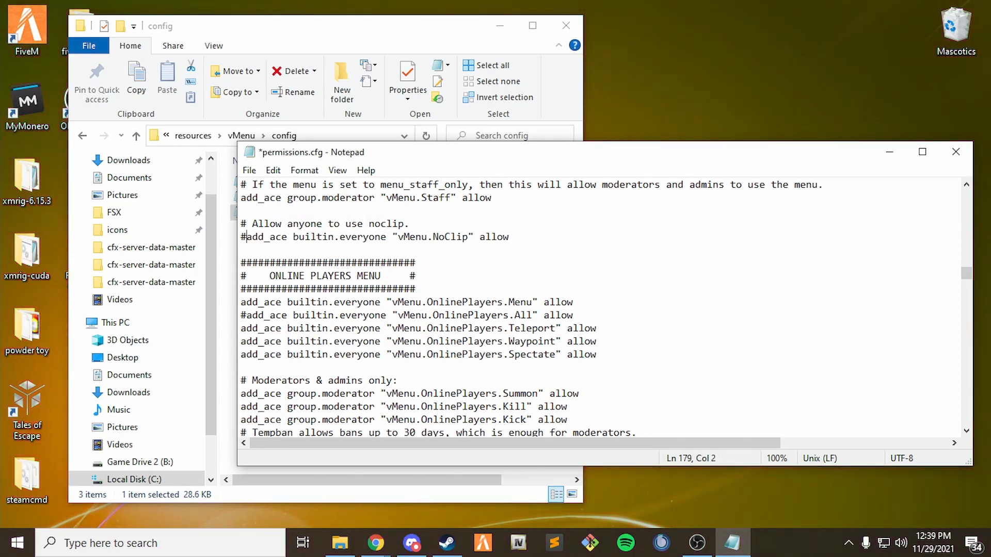
left_click(249, 171)
Save permissions.cfg with the NoClip line commented out.
left_click(272, 237)
scroll(273, 238, "down", 5)
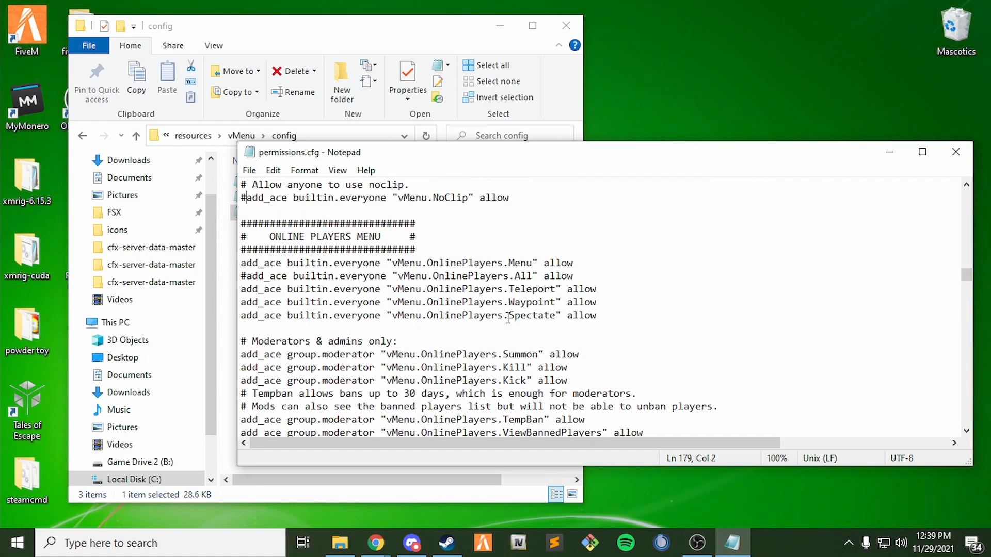
scroll(383, 281, "up", 4)
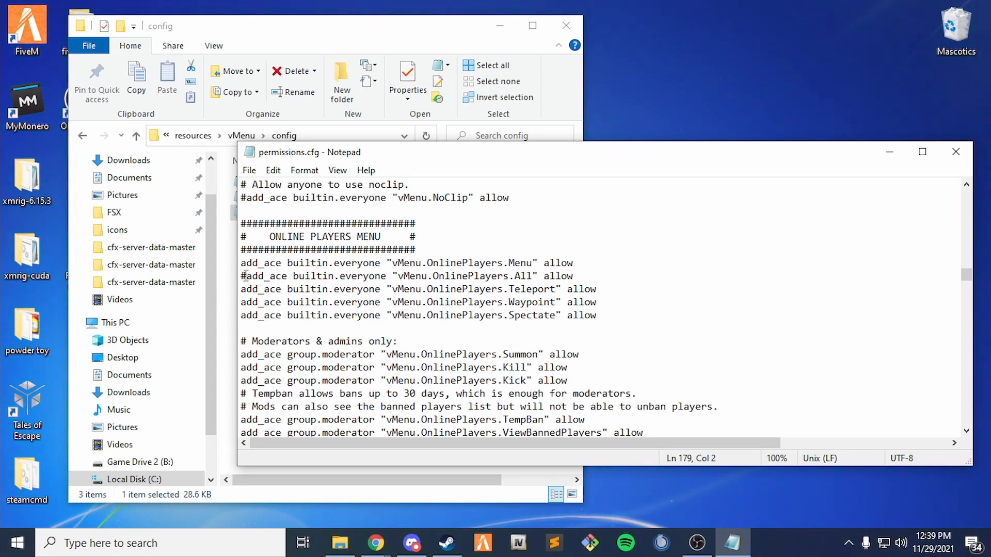
Delete and retype the # at the start of the vMenu.OnlinePlayers.All line.
left_click_drag(246, 276, 583, 279)
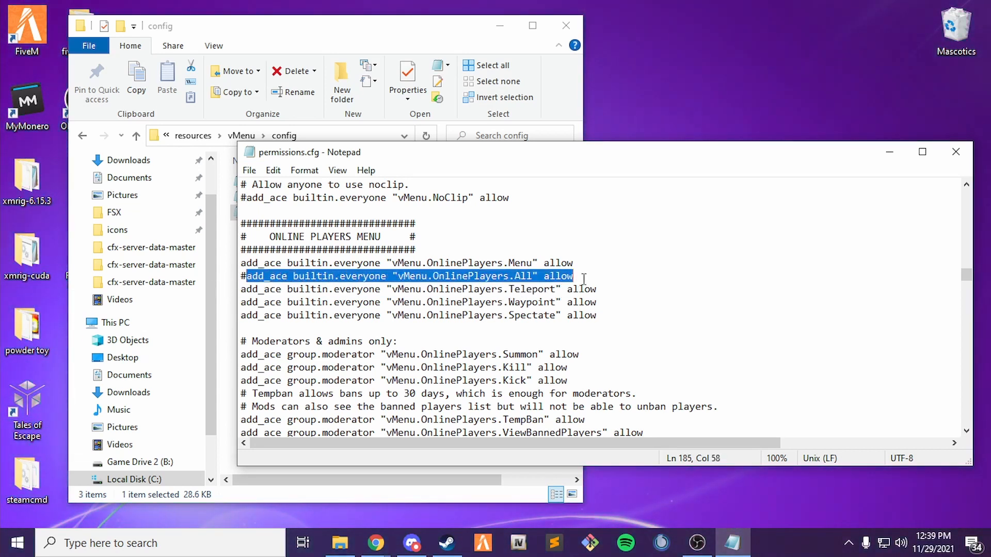
left_click(584, 279)
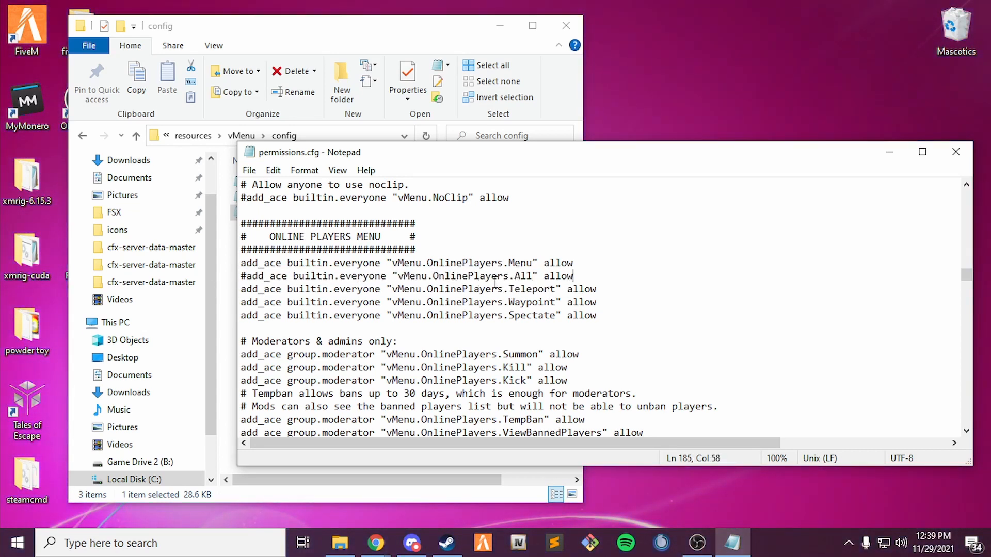
left_click(246, 276)
key("BackSpace")
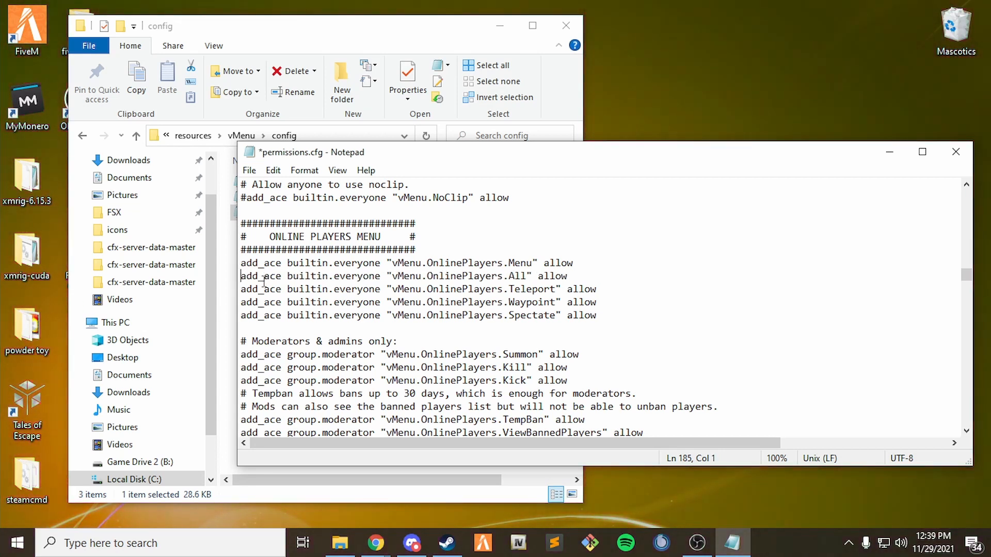
type("#")
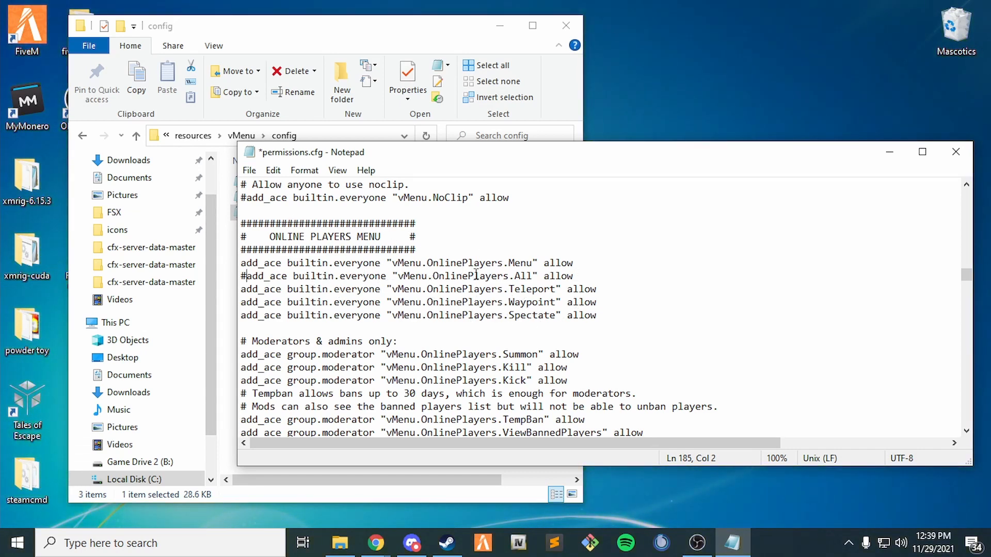
Comment out the vMenu.PlayerOptions.All line with a leading #.
scroll(476, 275, "down", 8)
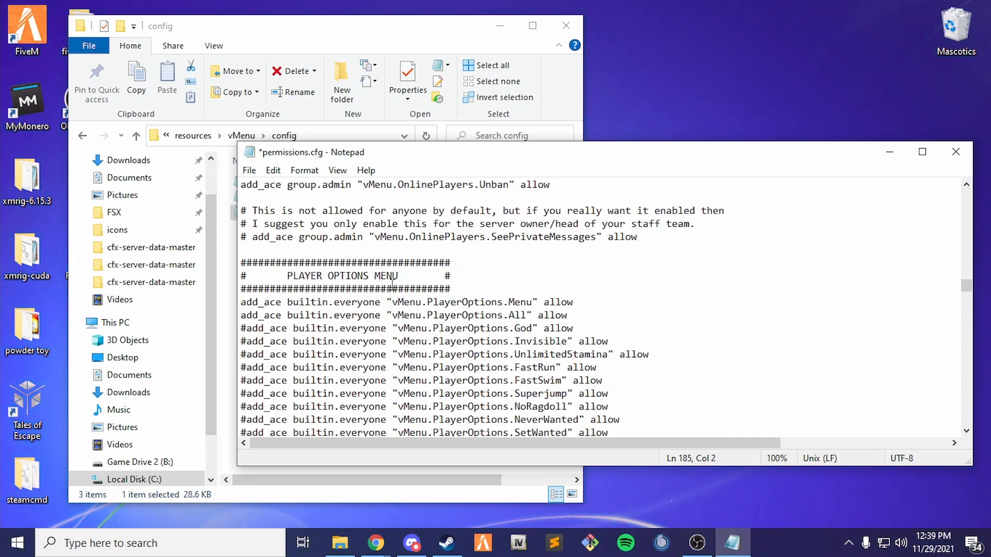
scroll(301, 276, "down", 1)
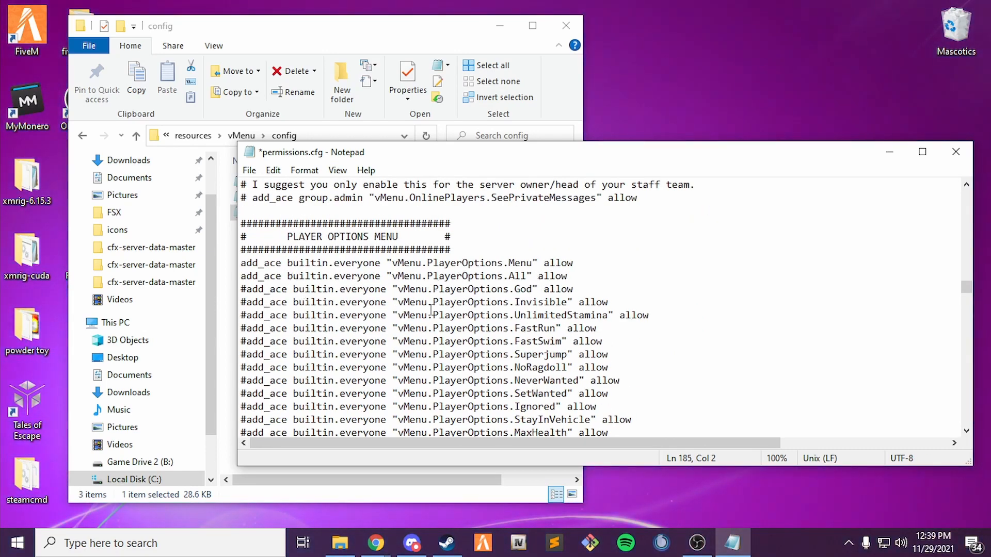
scroll(431, 310, "down", 6)
scroll(355, 296, "up", 4)
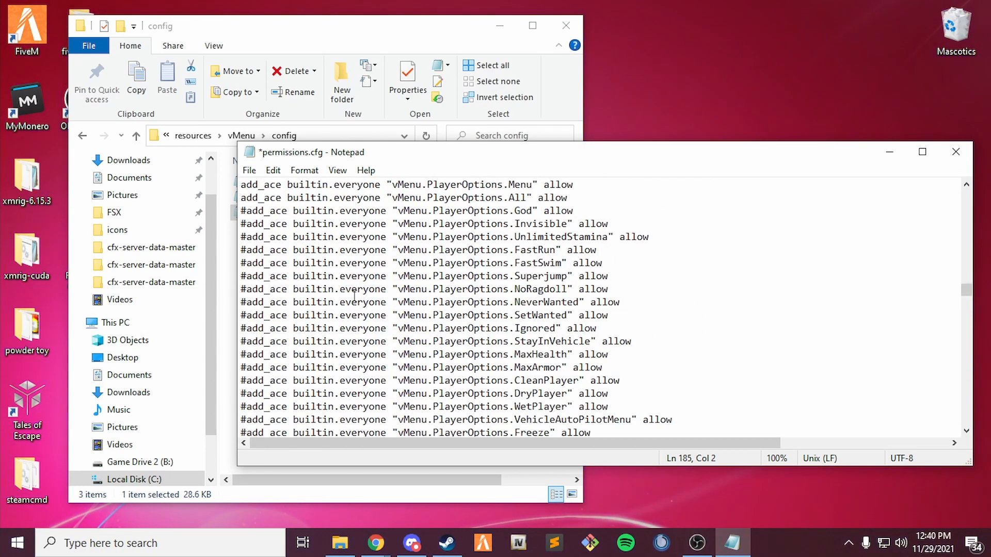
scroll(405, 333, "up", 3)
left_click(241, 316)
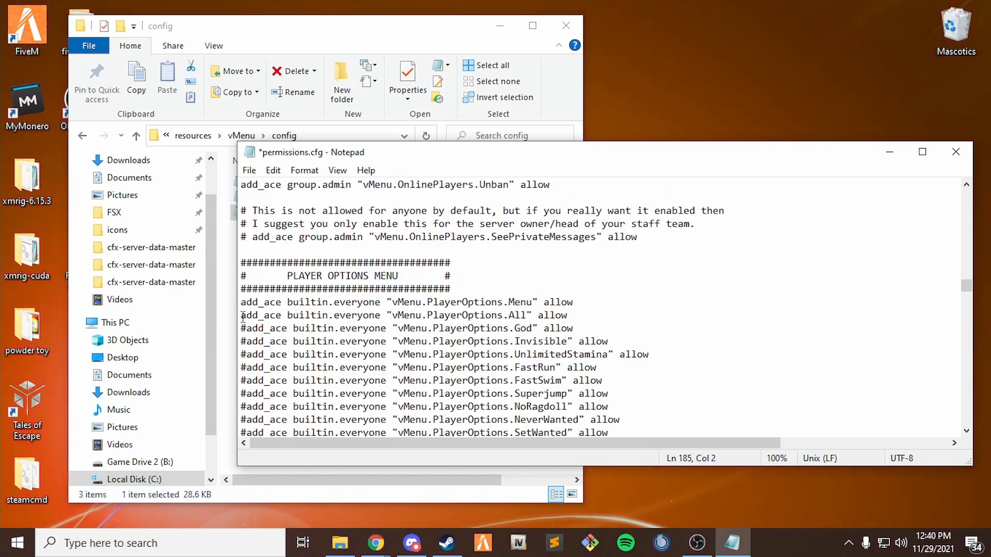
type("#")
Uncomment the UnlimitedStamina, Superjump and NeverWanted permission lines.
scroll(389, 351, "down", 7)
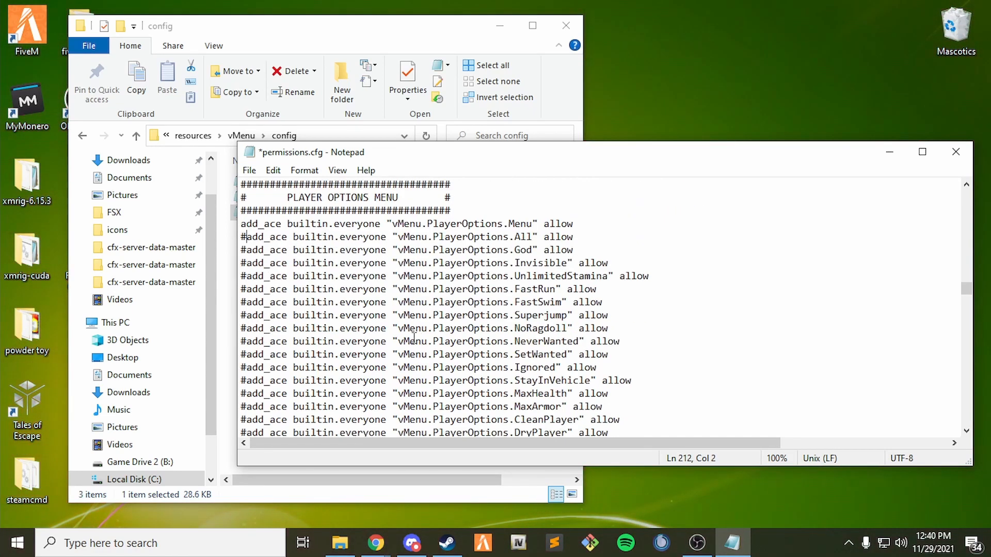
scroll(246, 312, "up", 5)
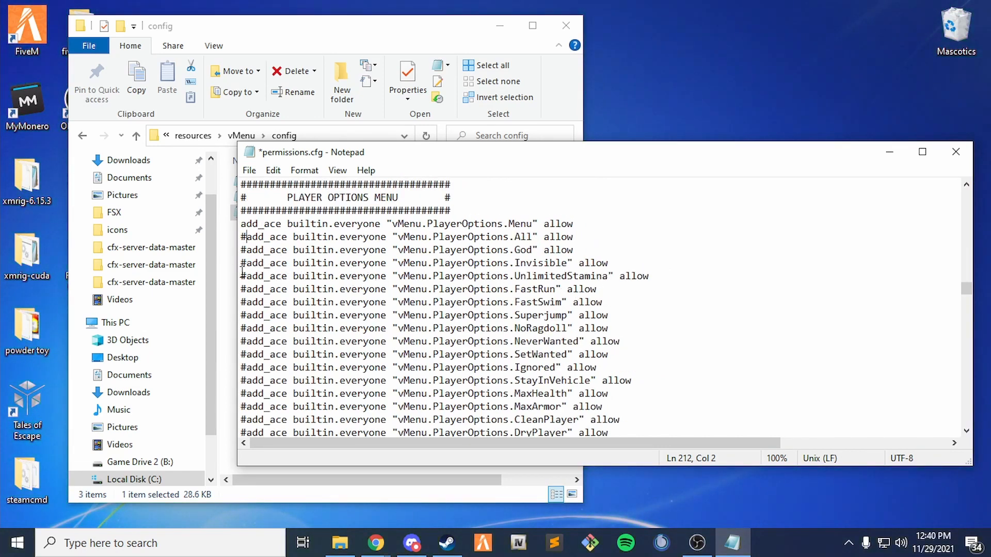
key("BackSpace")
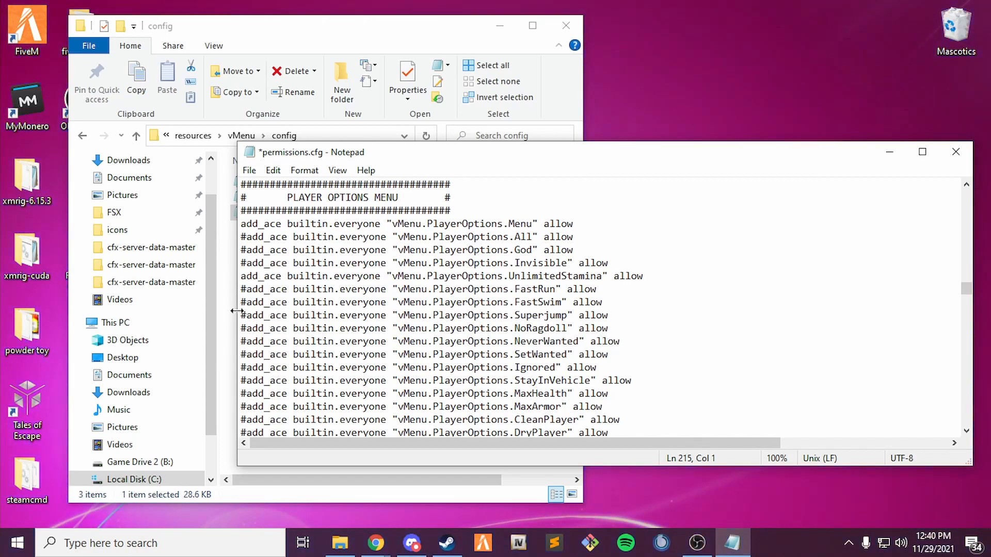
key("BackSpace")
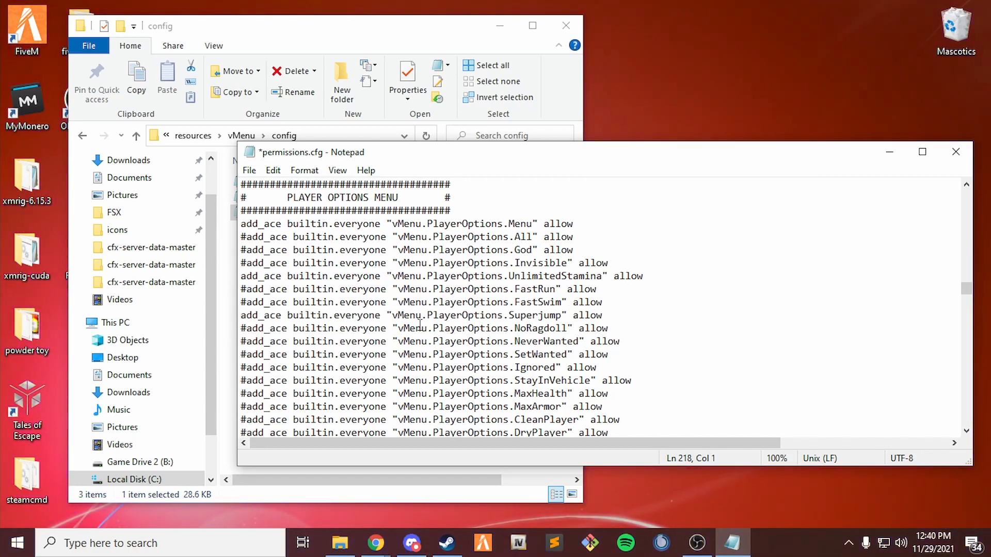
scroll(420, 325, "down", 2)
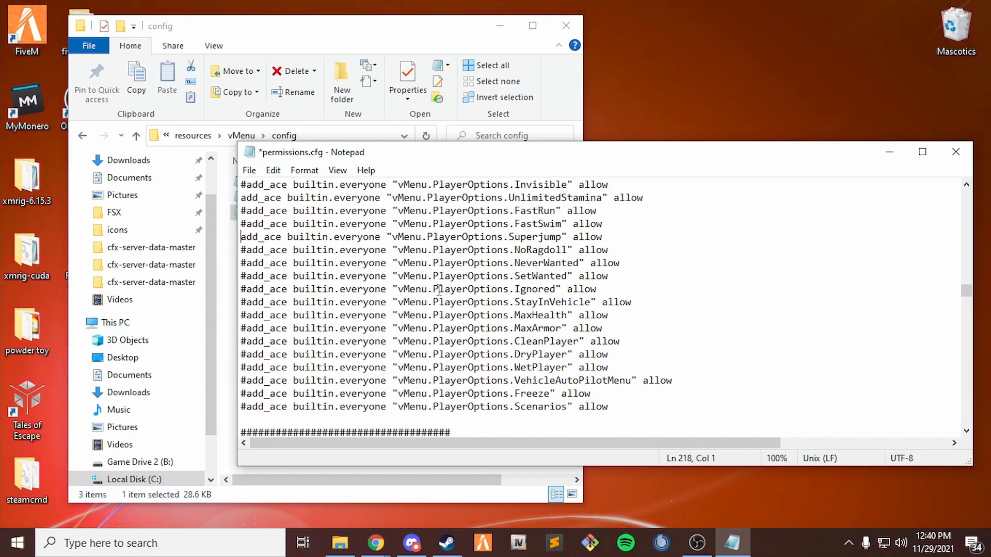
left_click(246, 263)
key("BackSpace")
Uncomment the VehicleSpawner.Super line and comment out vMenu.VehicleSpawner.All.
scroll(270, 283, "down", 5)
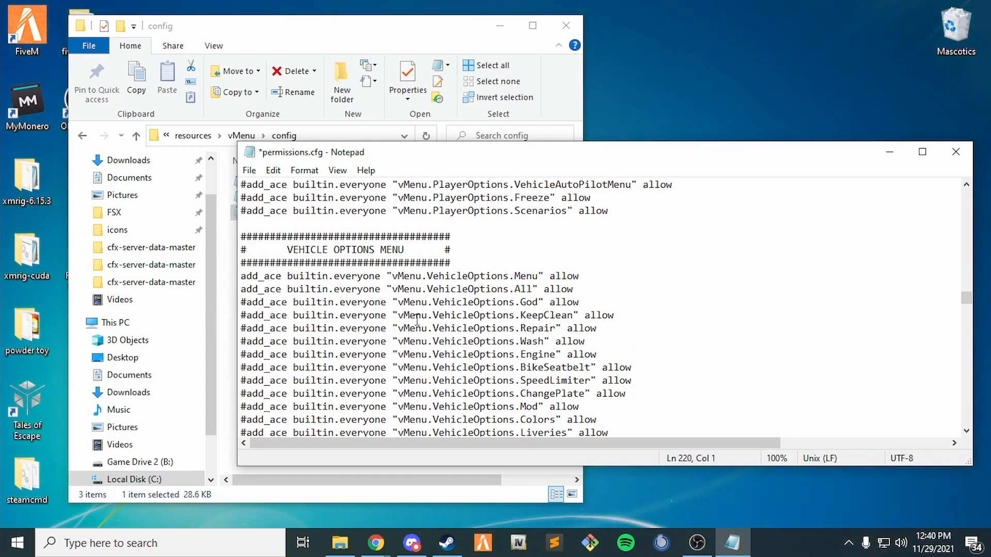
scroll(417, 318, "down", 2)
left_click_drag(476, 161, 421, 140)
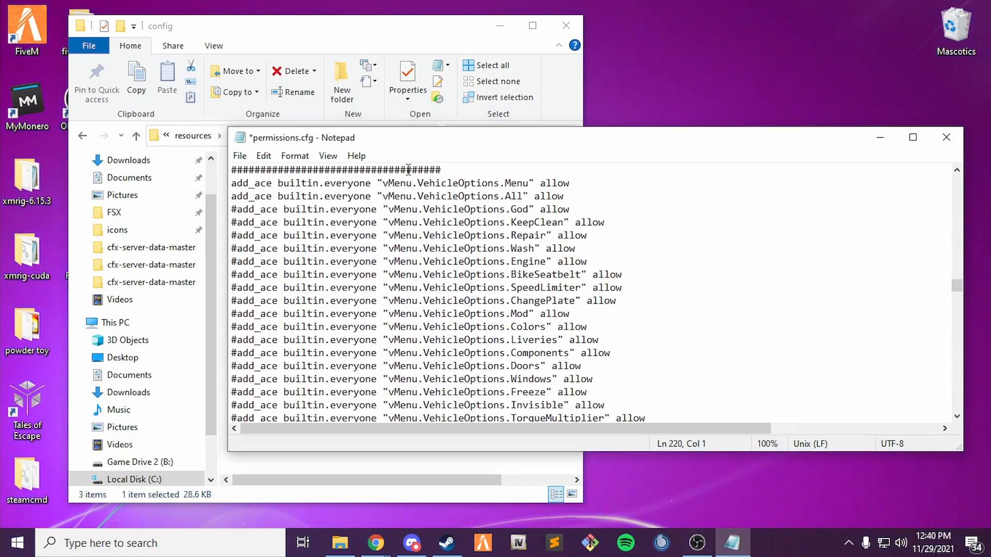
scroll(484, 283, "down", 2)
scroll(484, 283, "down", 5)
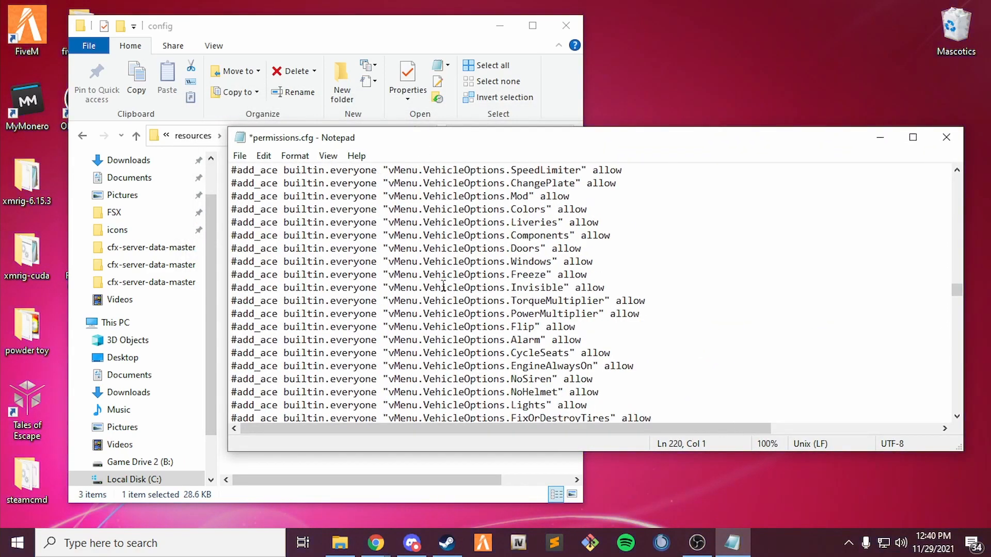
scroll(337, 321, "up", 9)
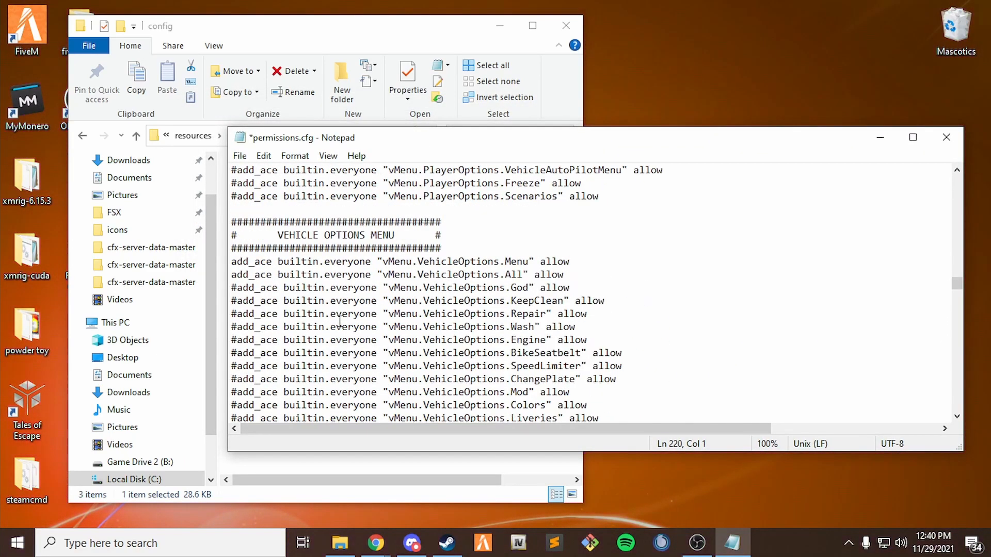
scroll(411, 269, "down", 18)
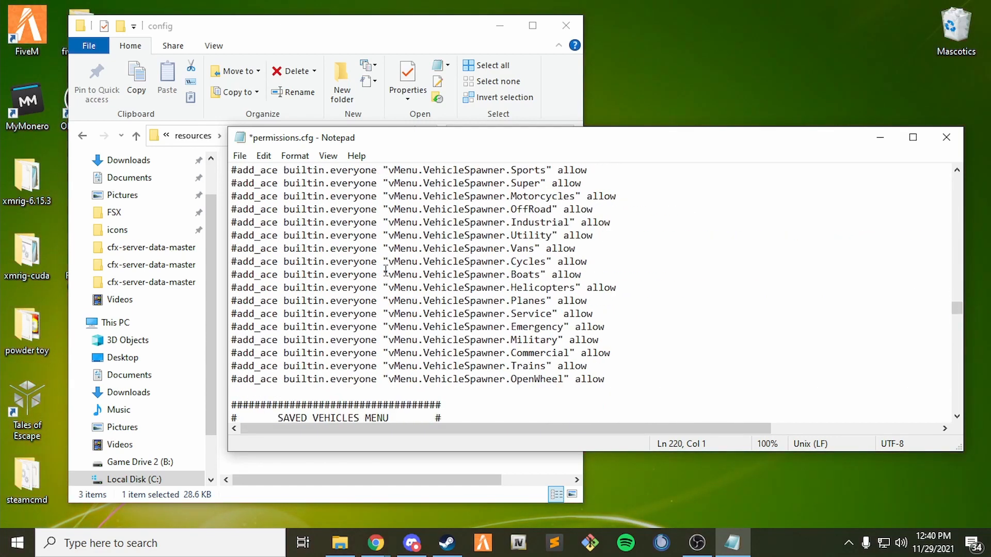
scroll(430, 261, "up", 1)
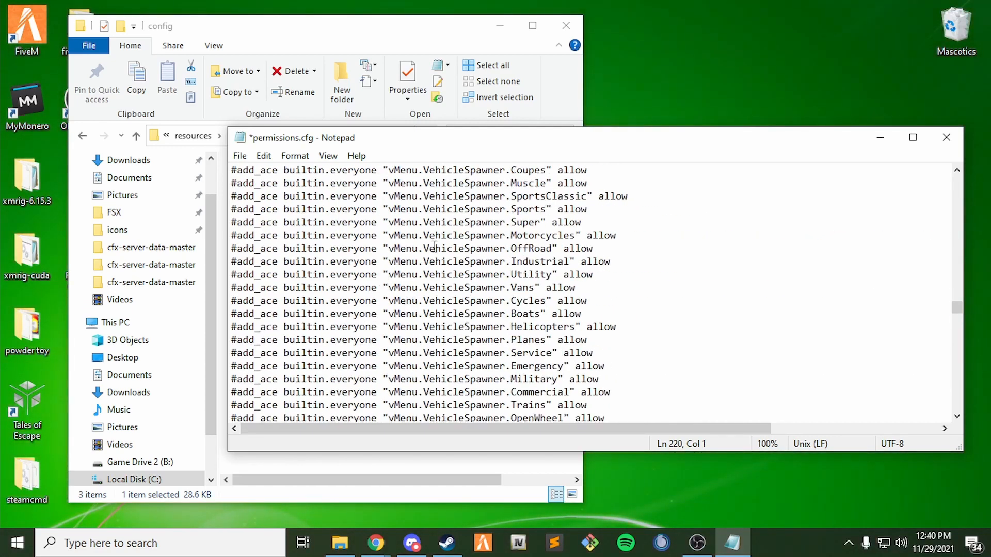
left_click(238, 223)
key("BackSpace")
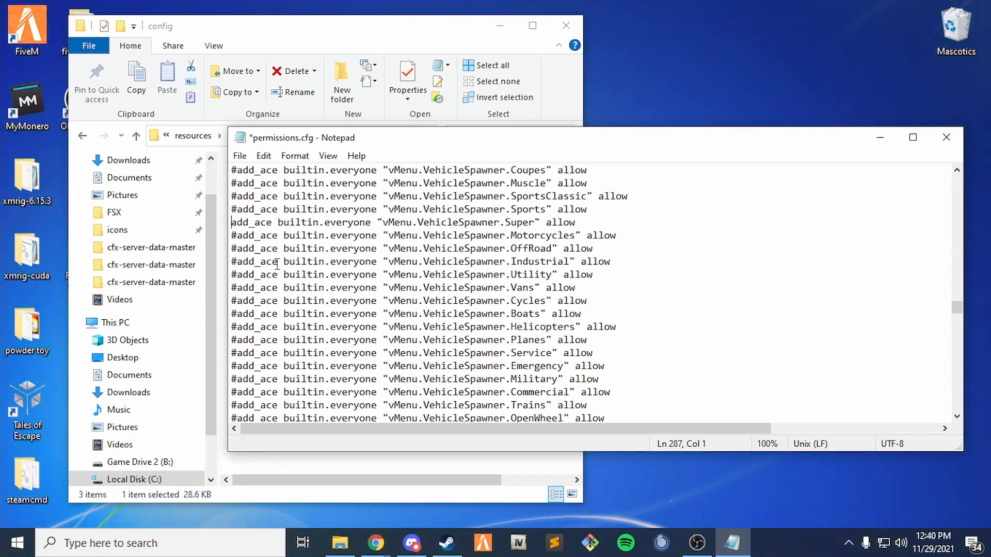
key("Up")
key("Up")
key("Up")
key("Up")
key("Up")
key("Up")
key("Up")
key("Up")
key("Up")
key("Up")
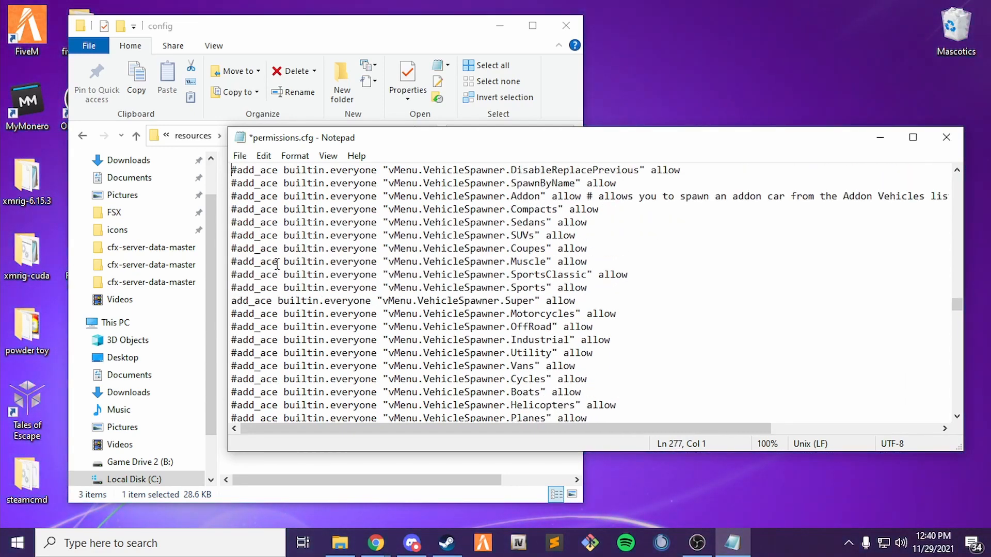
key("Up")
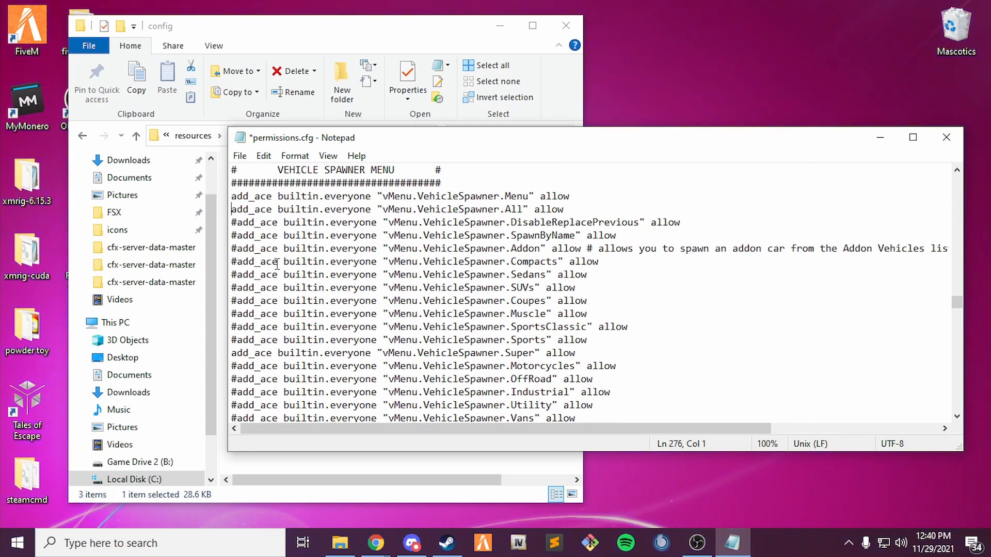
type("#")
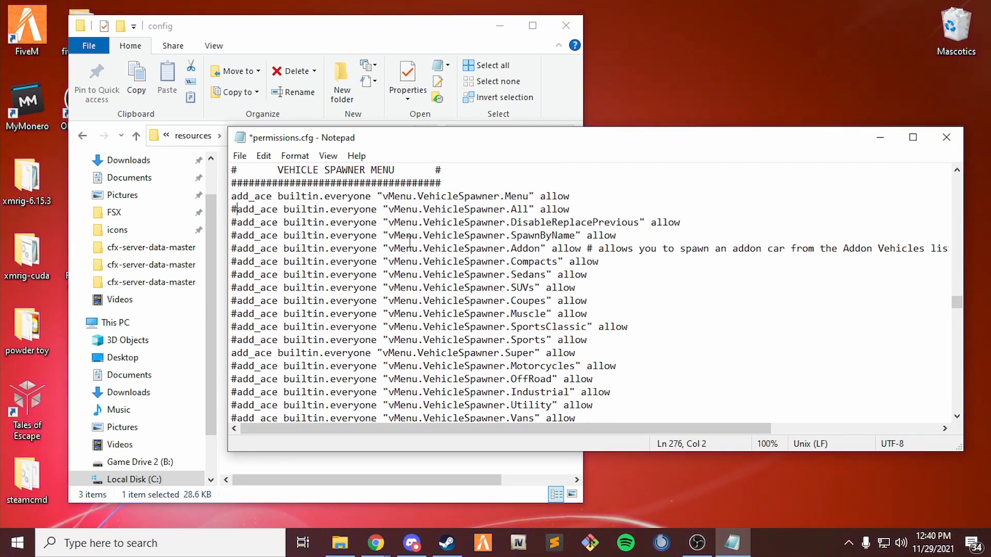
Save the edited permissions.cfg.
scroll(409, 241, "down", 2)
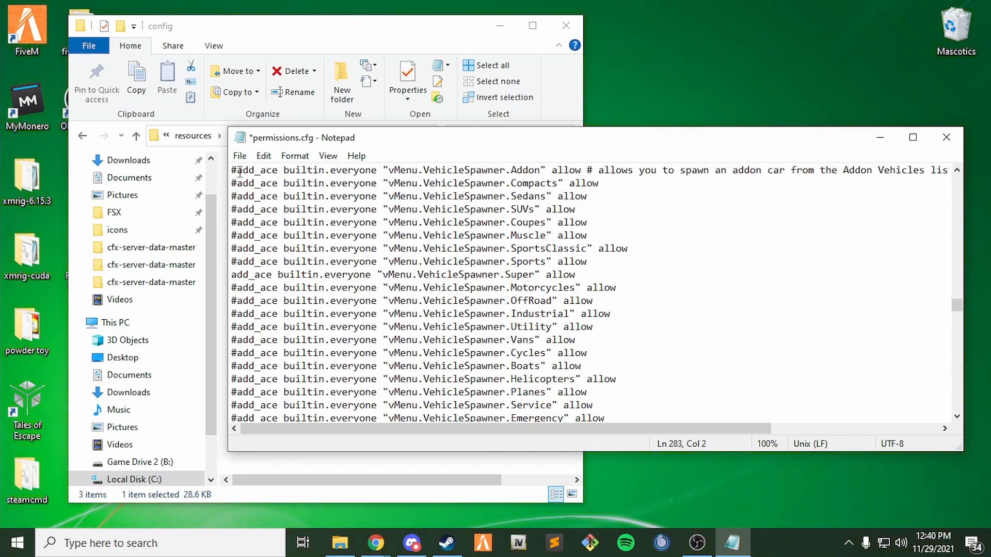
scroll(240, 172, "up", 1)
left_click(240, 156)
left_click(303, 223)
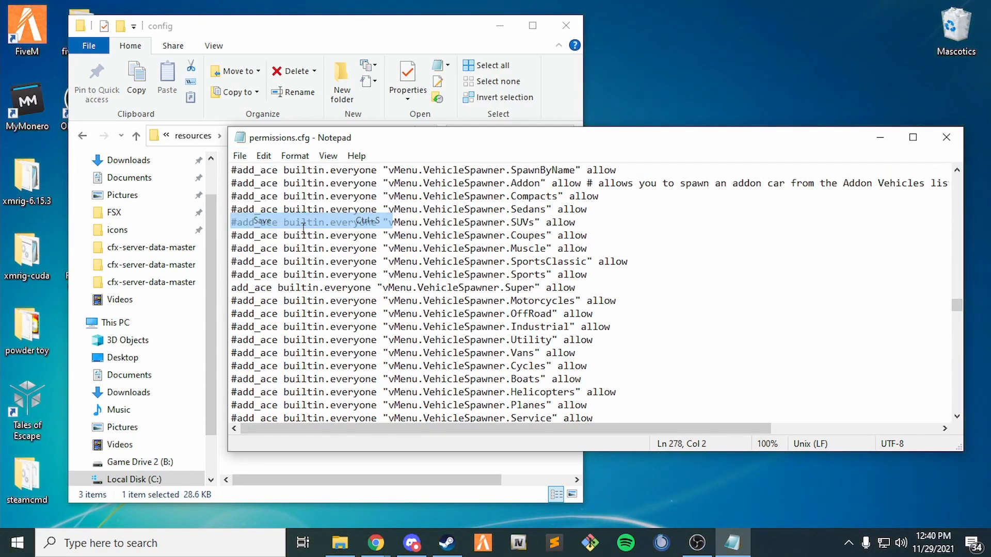
scroll(496, 258, "down", 4)
Close Notepad and go back through the folders to the localhost server folder.
left_click(946, 136)
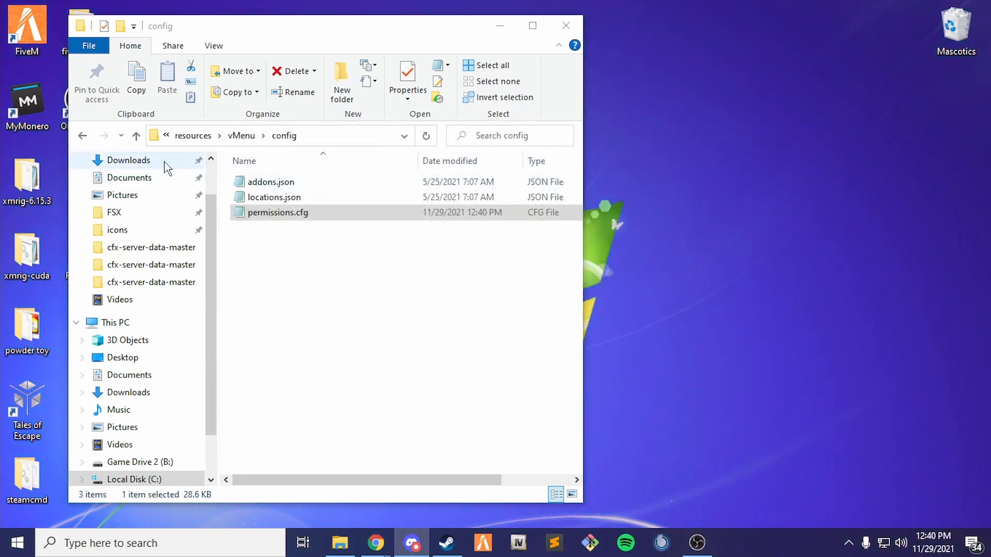
left_click(81, 138)
left_click(81, 137)
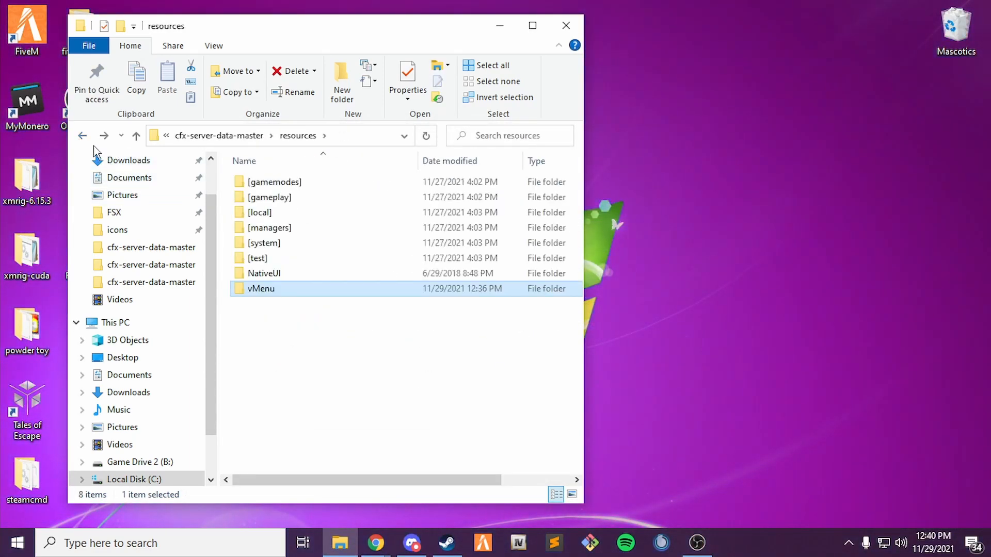
left_click(81, 137)
left_click(82, 137)
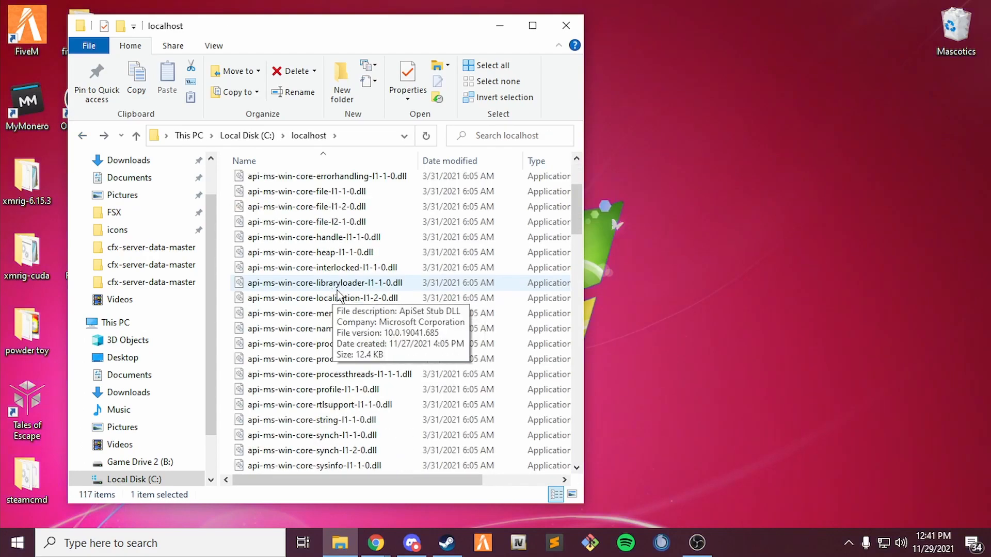
Launch FXServer.exe to start txAdmin and bring up its Chrome login page.
scroll(320, 273, "down", 10)
scroll(361, 281, "down", 4)
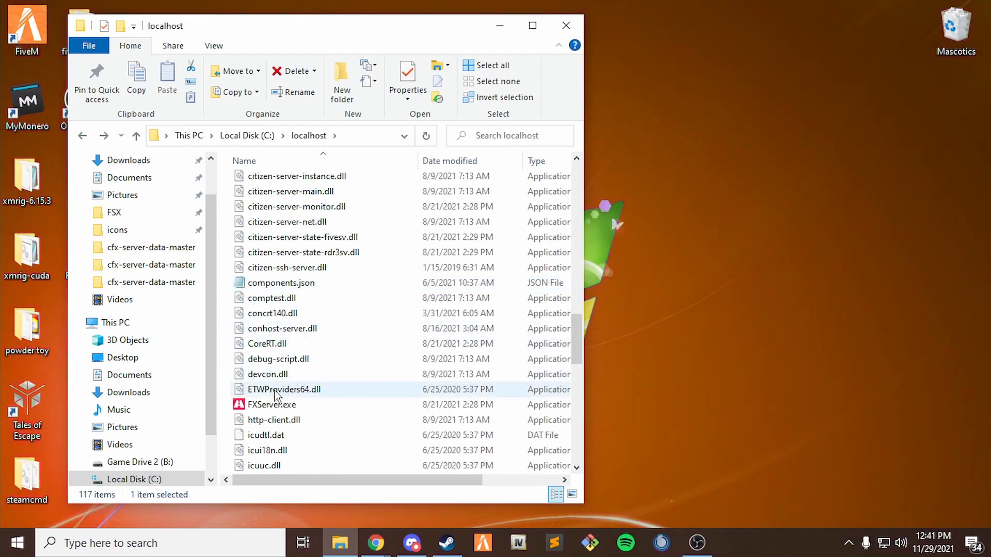
double_click(428, 404)
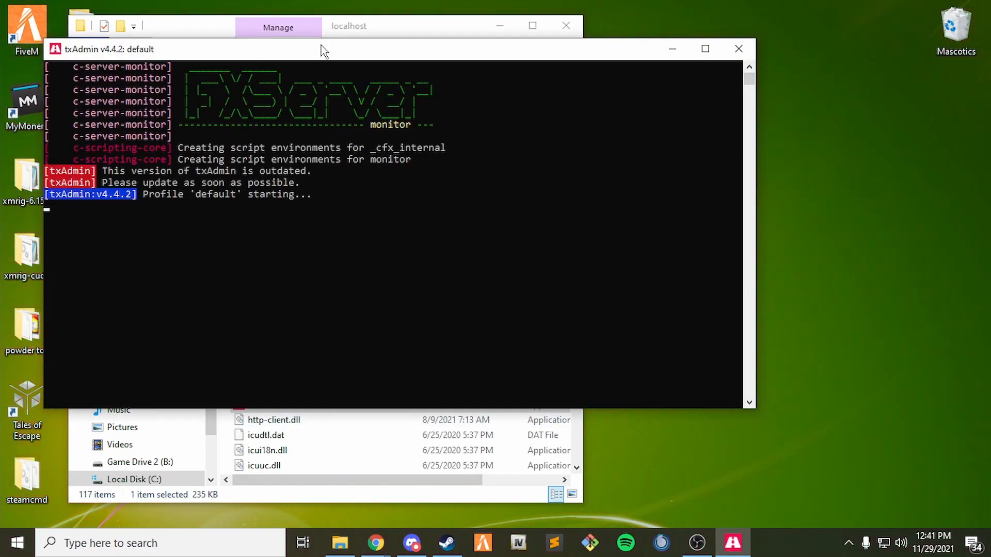
left_click_drag(321, 49, 446, 49)
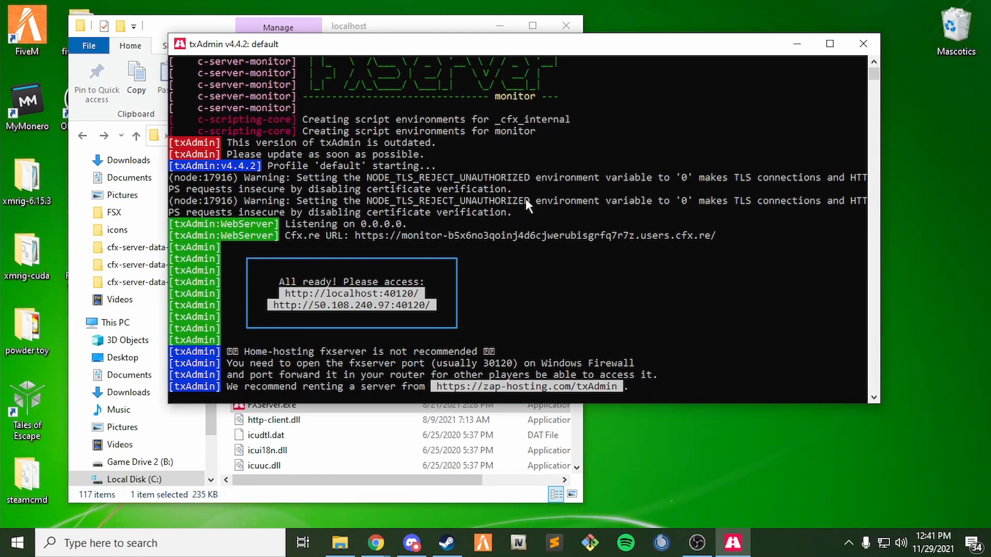
mouse_move(376, 543)
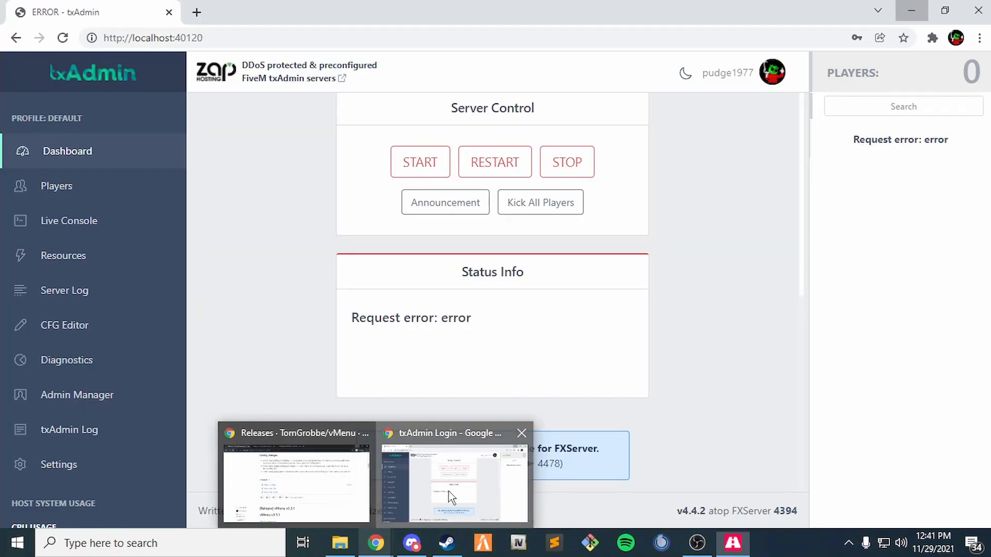
left_click(432, 506)
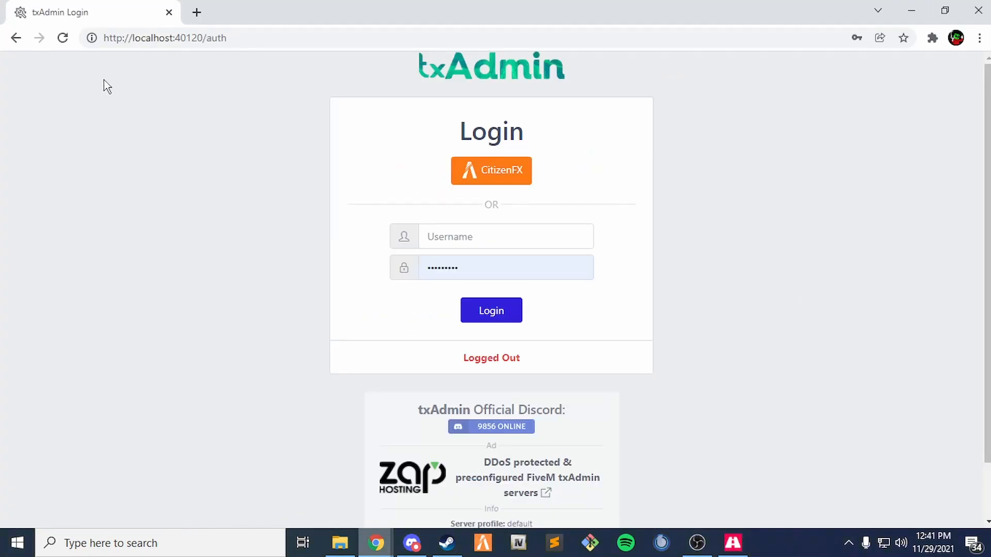
Log into txAdmin with the CitizenFX account, check the Live Console, then start FiveM.
left_click(498, 176)
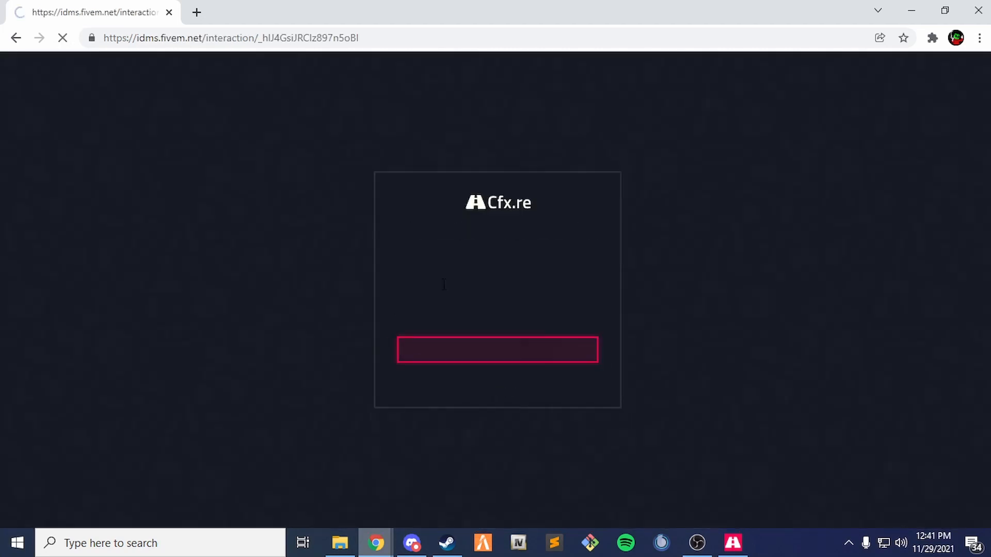
left_click(509, 349)
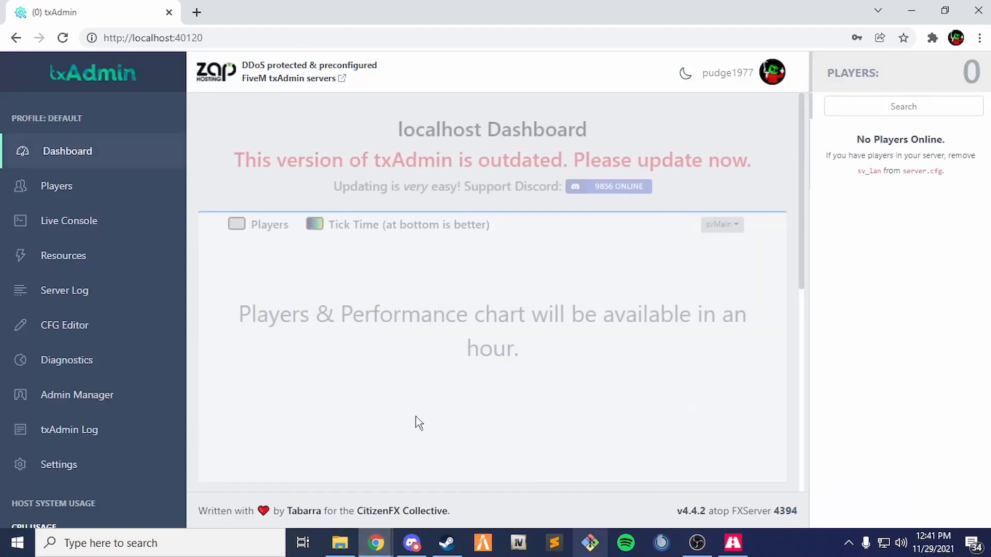
scroll(470, 278, "down", 6)
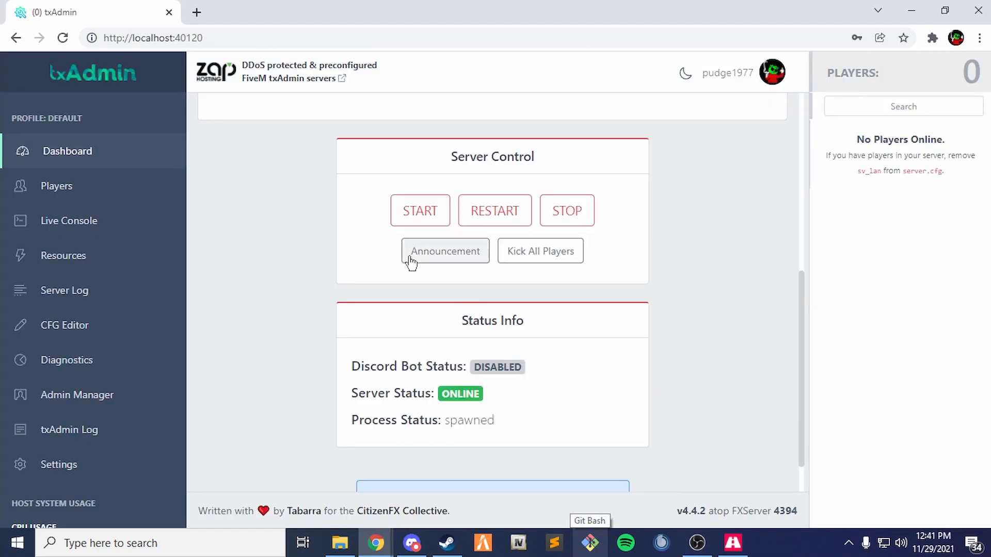
left_click(103, 231)
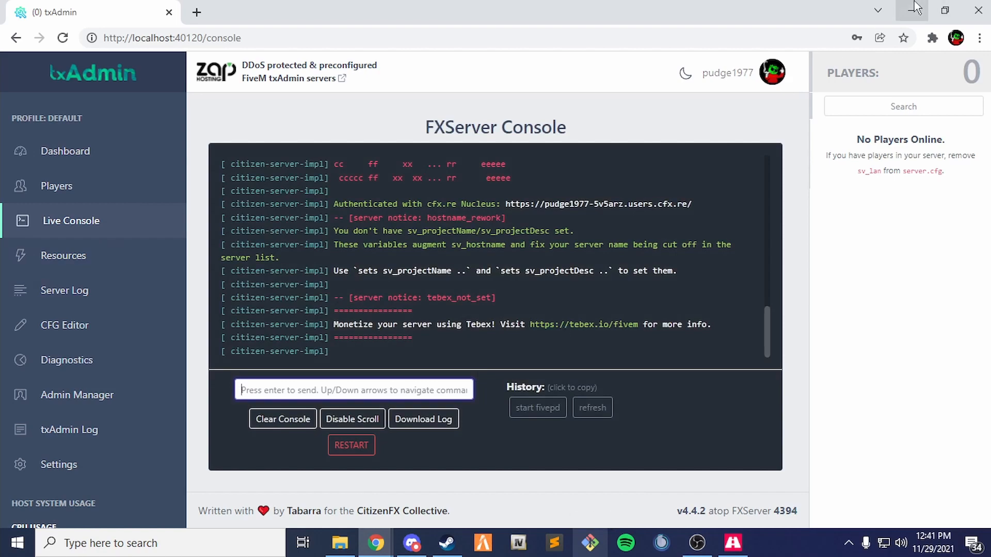
left_click(911, 7)
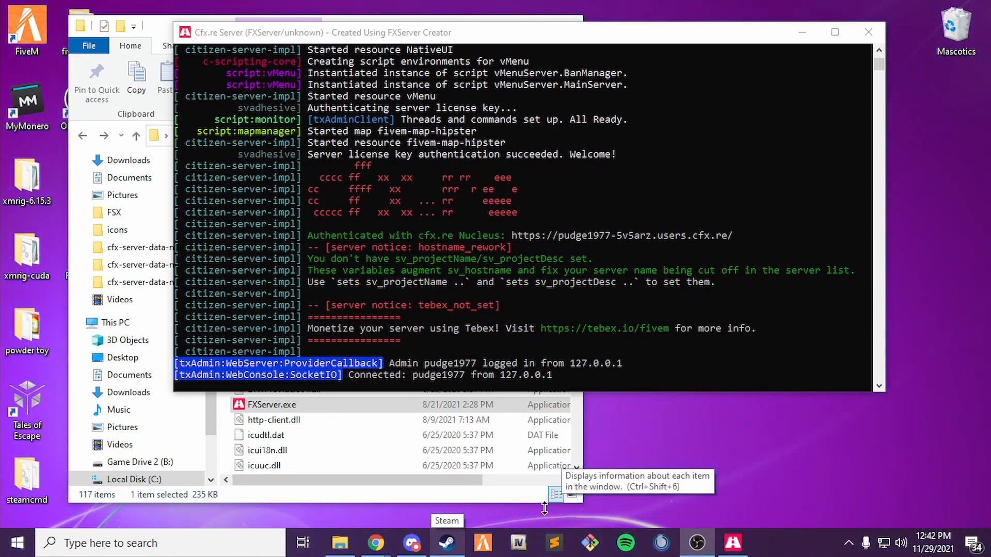
left_click(484, 546)
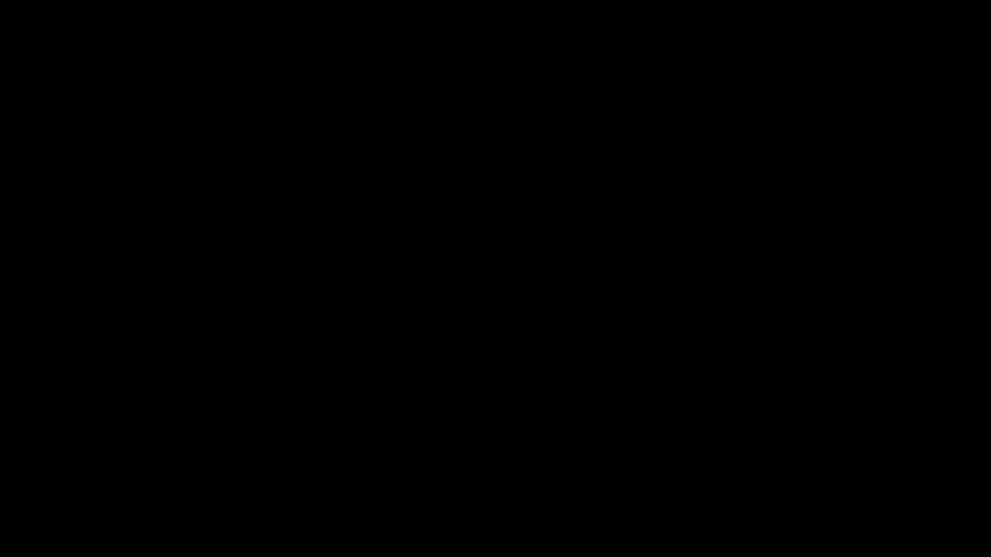
Run 'connect localhost' in the F8 console to join the local server.
type("connect local")
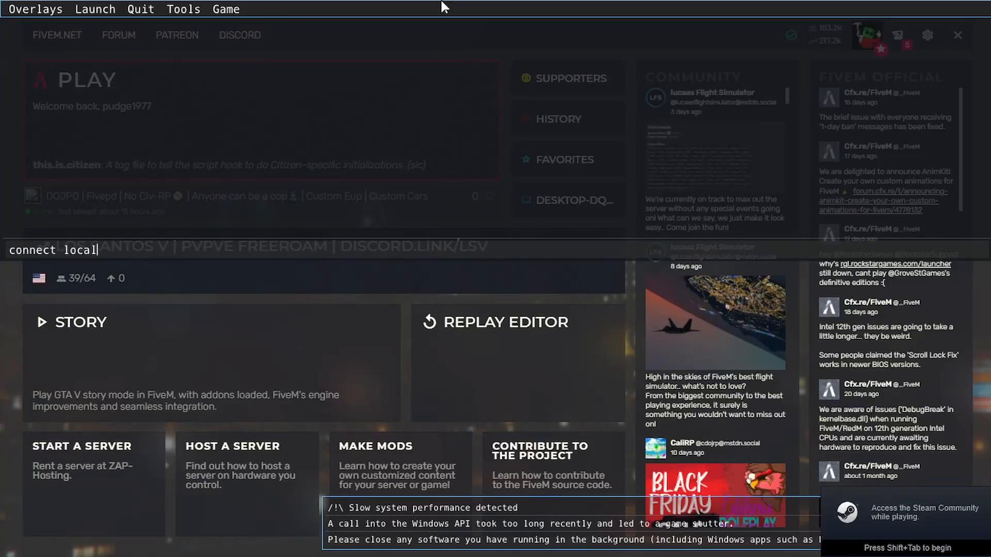
type("hgos")
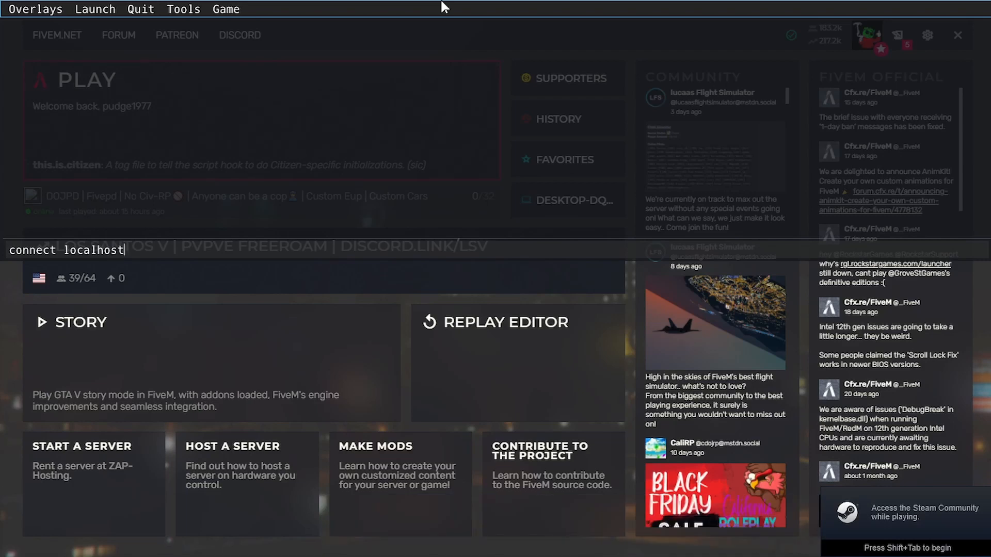
key("Return")
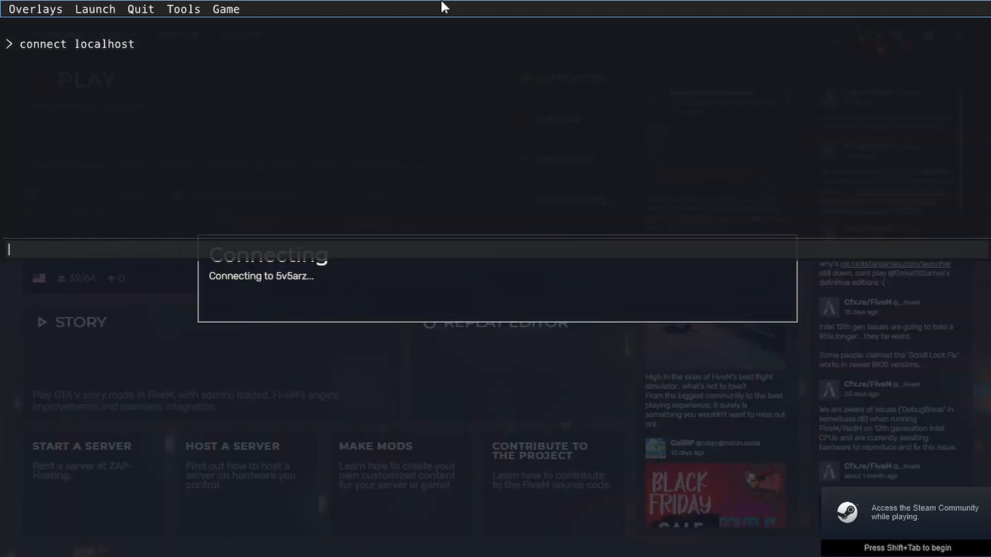
key("F8")
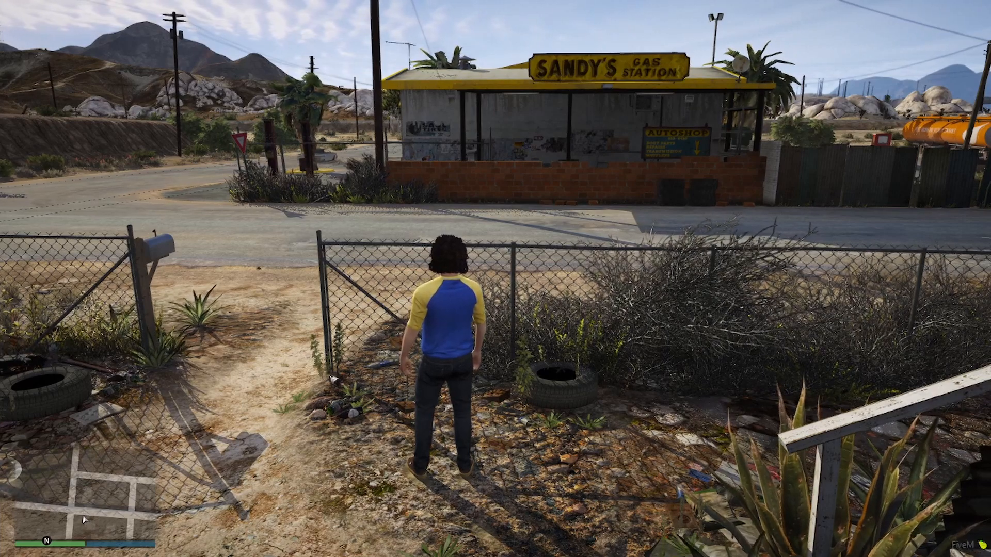
Open vMenu with M and check that the Banned Players list is empty.
key("m")
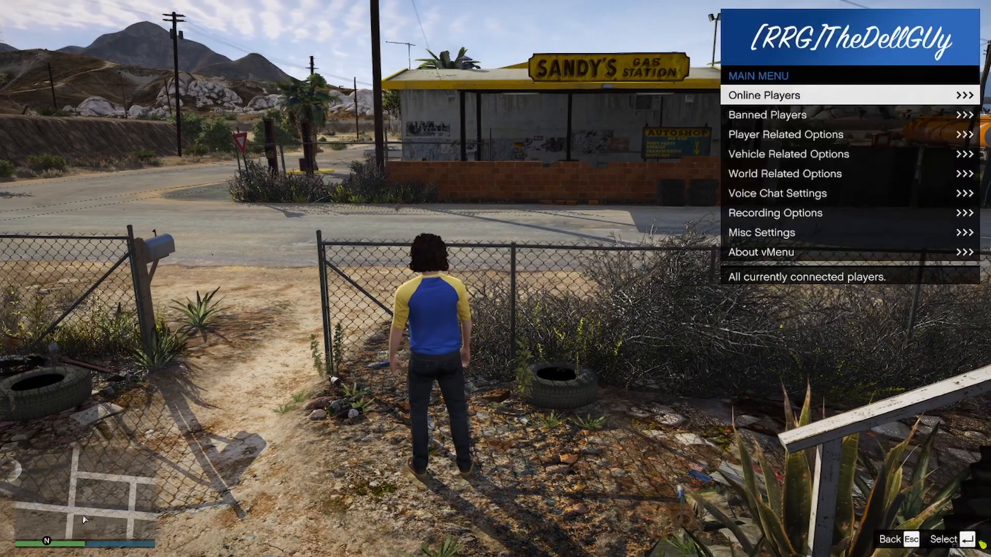
key("Down")
key("Down")
key("Down")
key("Down")
key("Down")
key("Down")
key("Down")
key("Down")
key("Down")
key("Down")
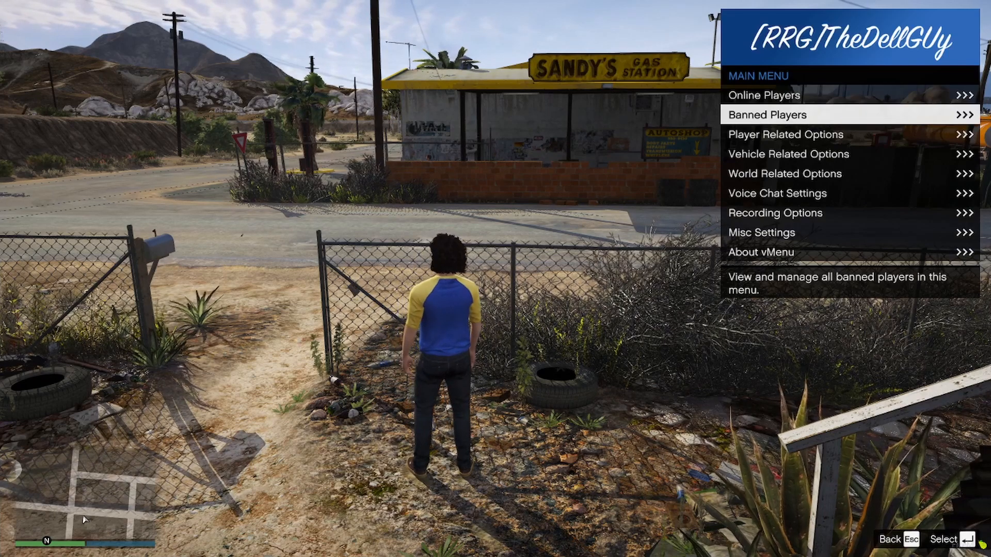
key("Return")
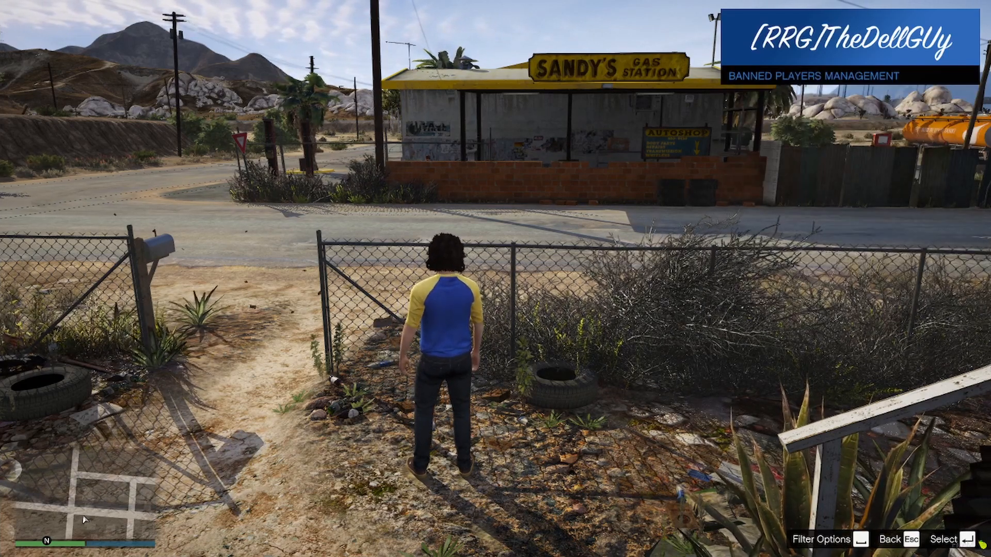
key("BackSpace")
key("Return")
key("BackSpace")
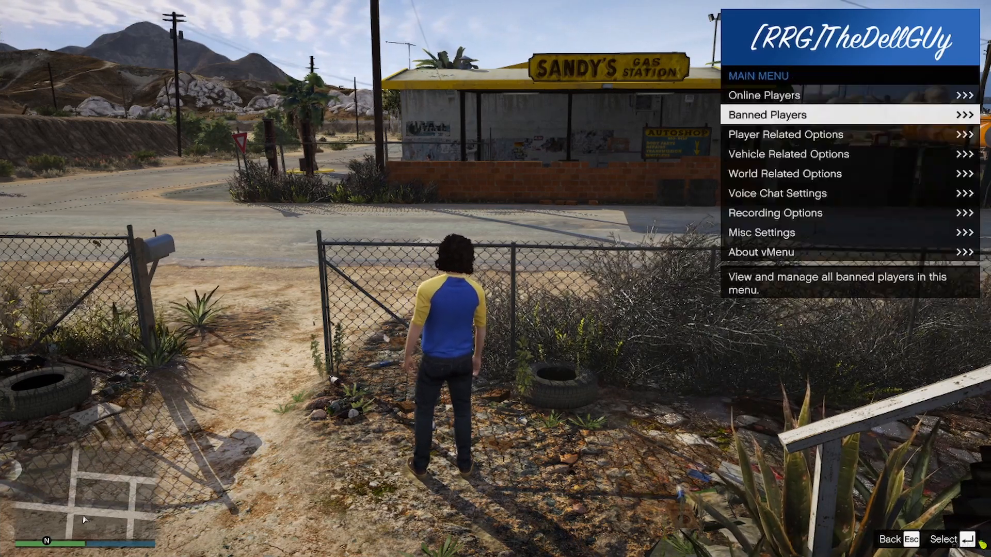
In World Related Options > Time Options, set the time to Midnight, then to 09:00 Morning.
key("Down")
key("Down")
key("Down")
key("Down")
key("Up")
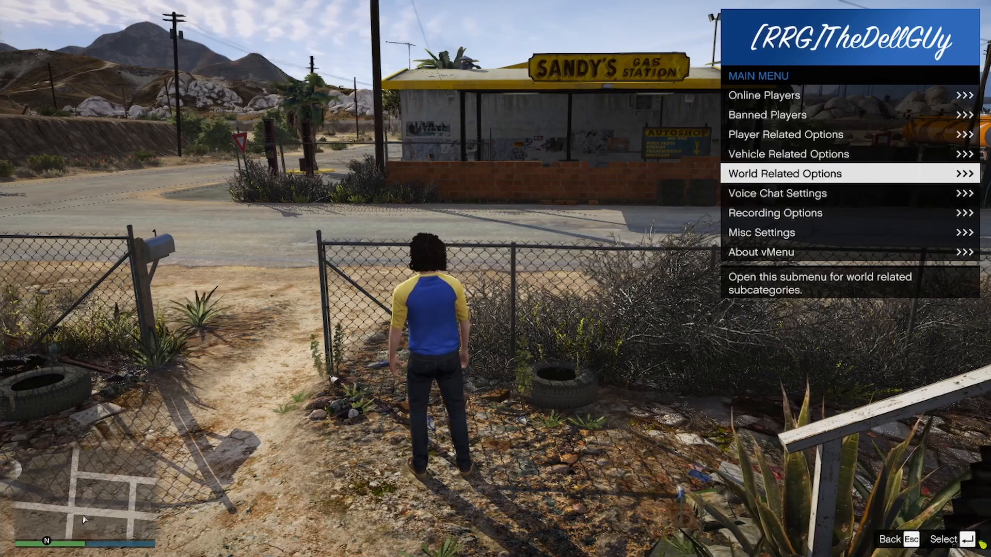
key("Return")
key("Down")
key("Up")
key("Return")
key("Down")
key("Down")
key("Down")
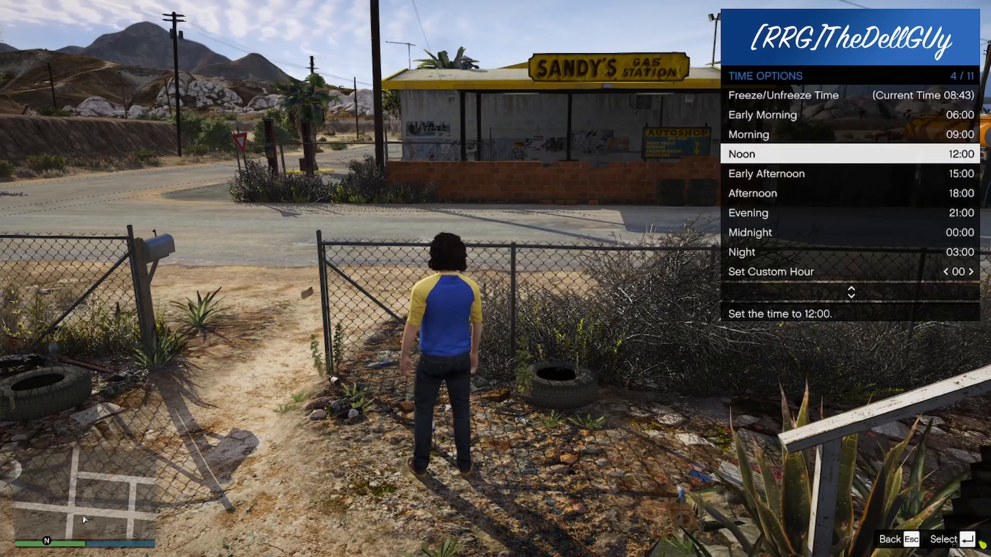
key("Down")
key("Down")
key("Down")
key("Down")
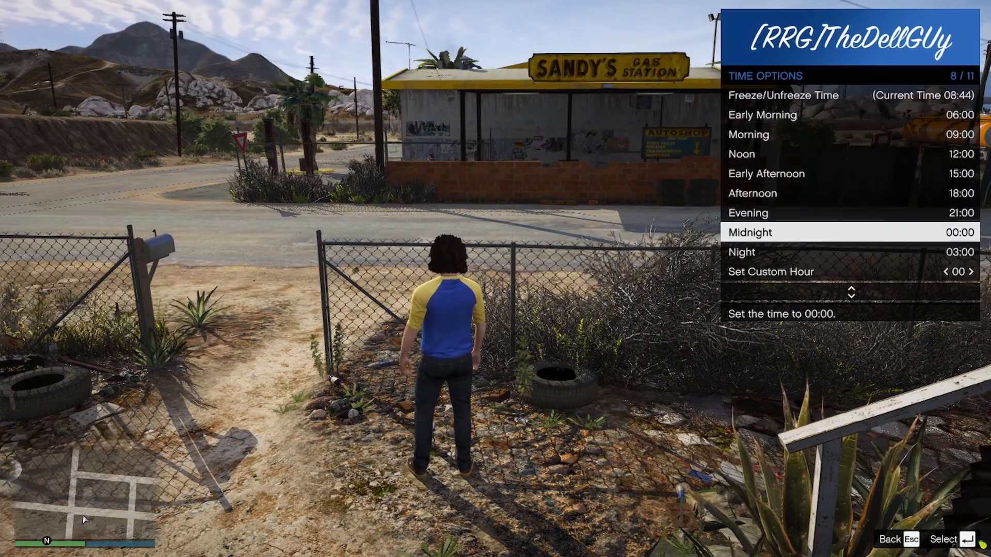
key("w")
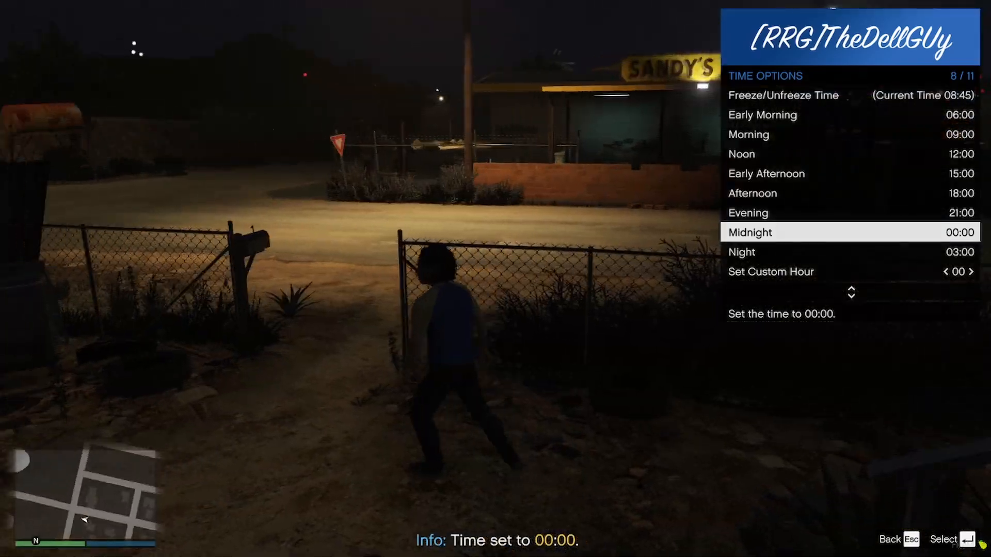
key("Up")
key("Up")
key("Up")
key("Up")
key("Up")
key("Return")
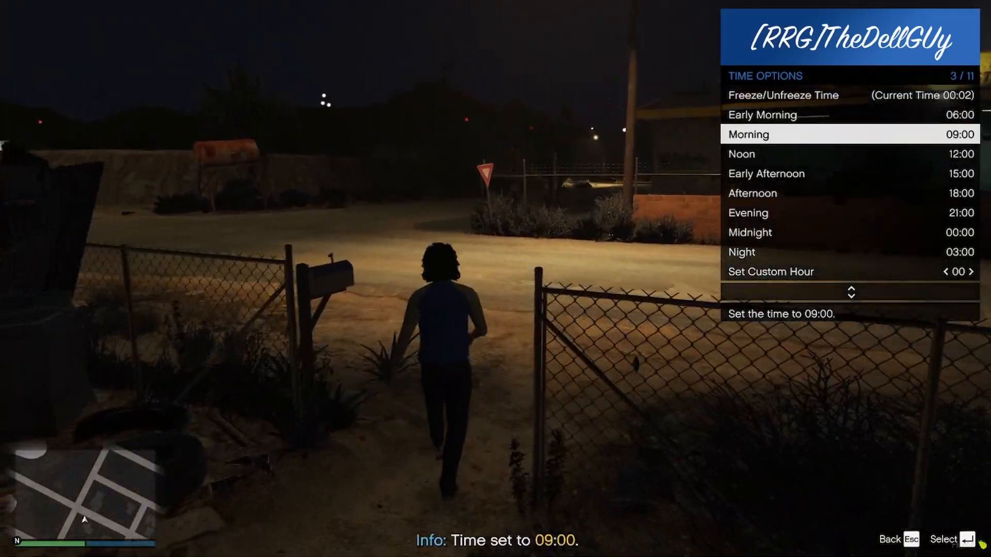
key("Escape")
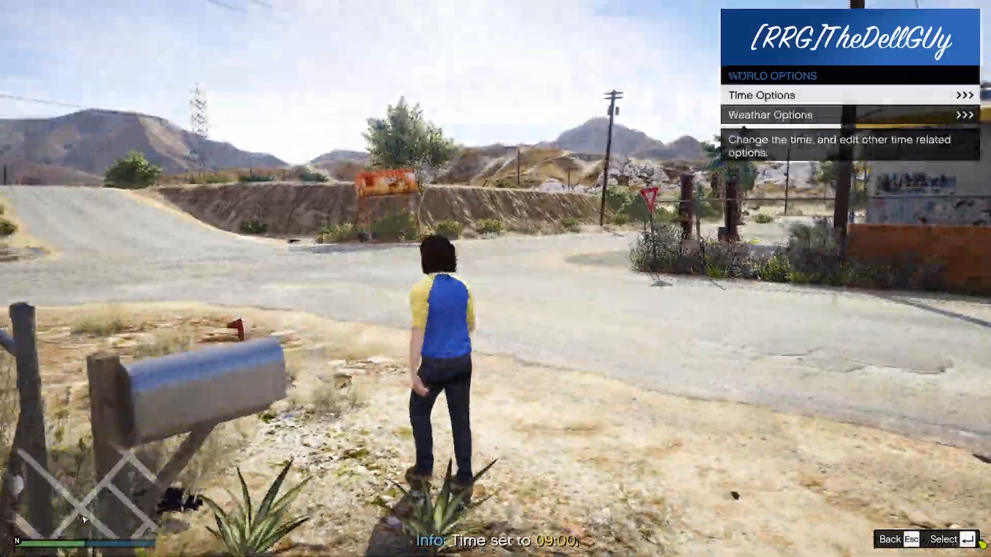
key("Escape")
Walk the character along the roadside.
key("w")
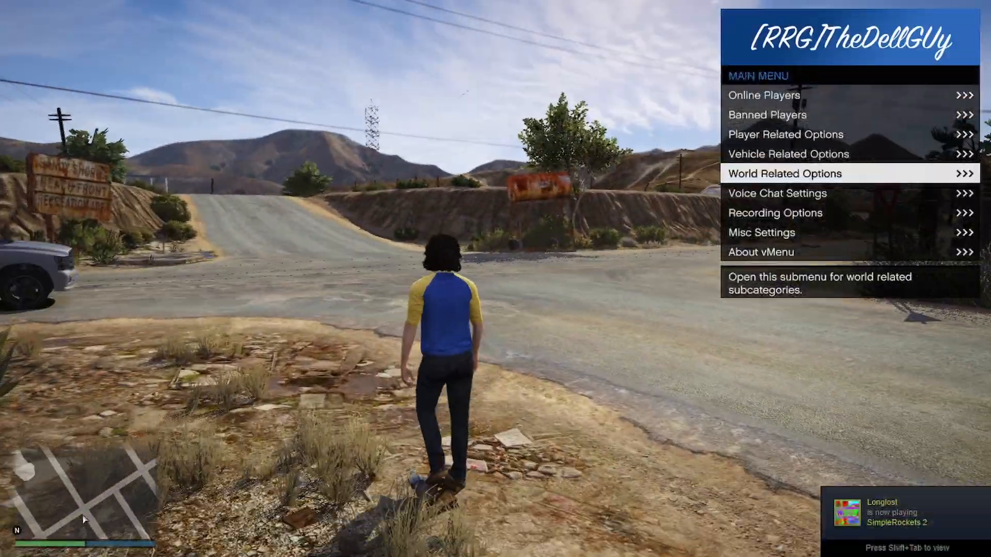
key("w")
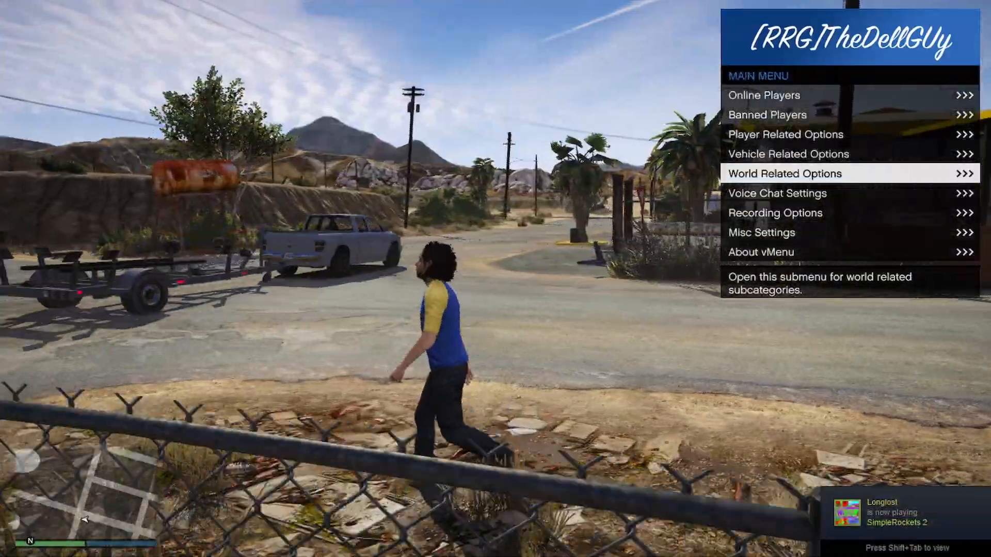
key("w")
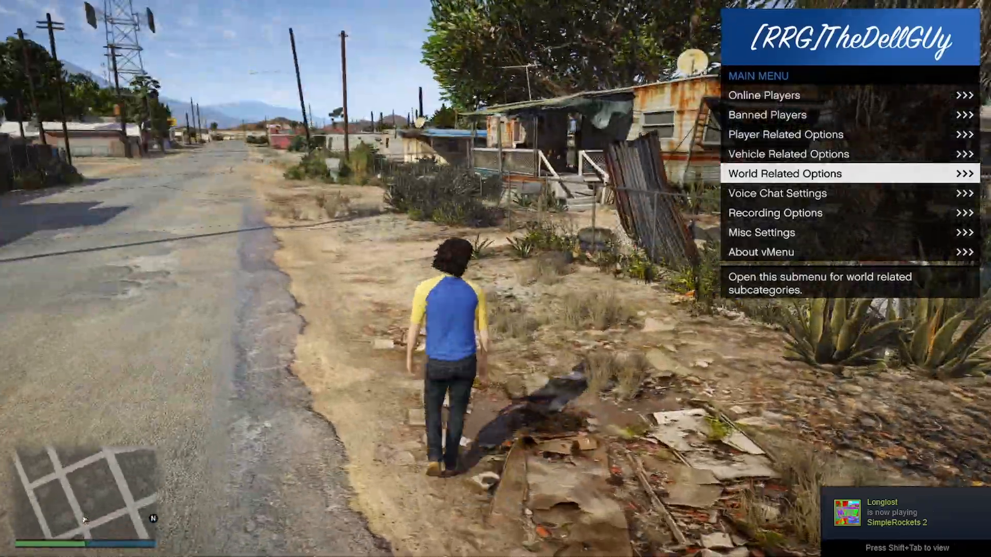